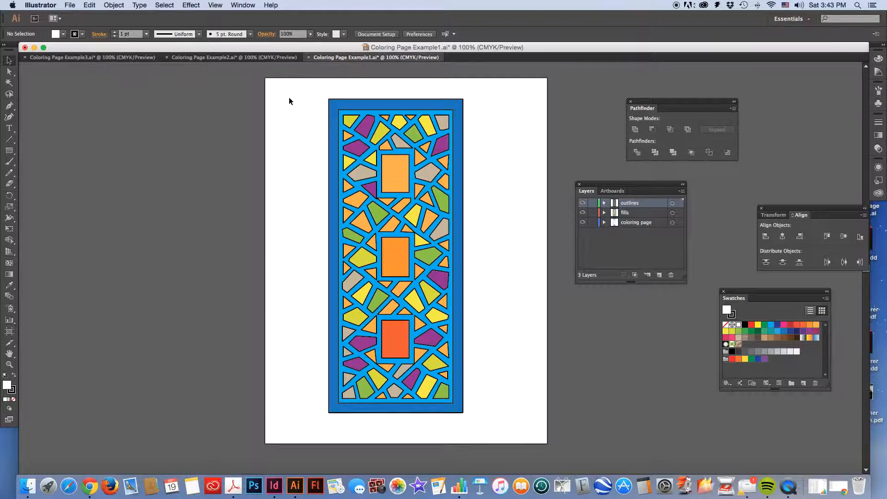
# Toggle the visibility of the outlines and fills layers to examine how the finished coloring page is layered
pyautogui.moveTo(599, 187); pyautogui.dragTo(522, 154)
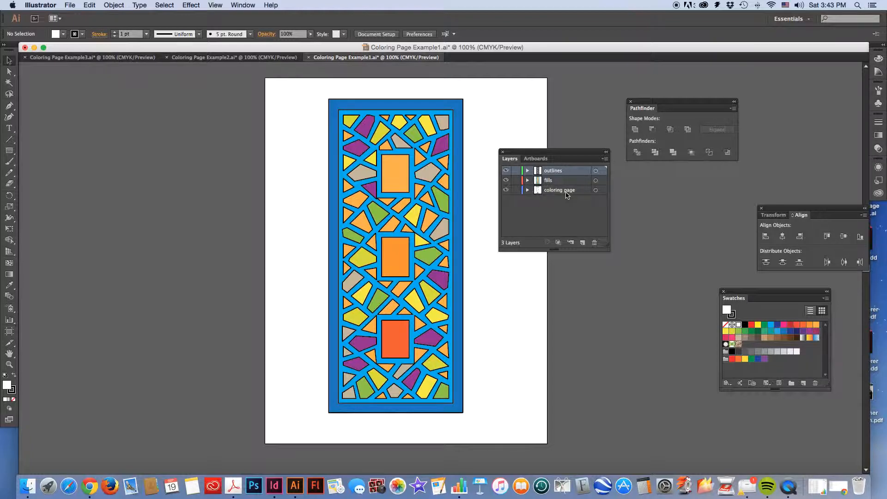
pyautogui.click(506, 171)
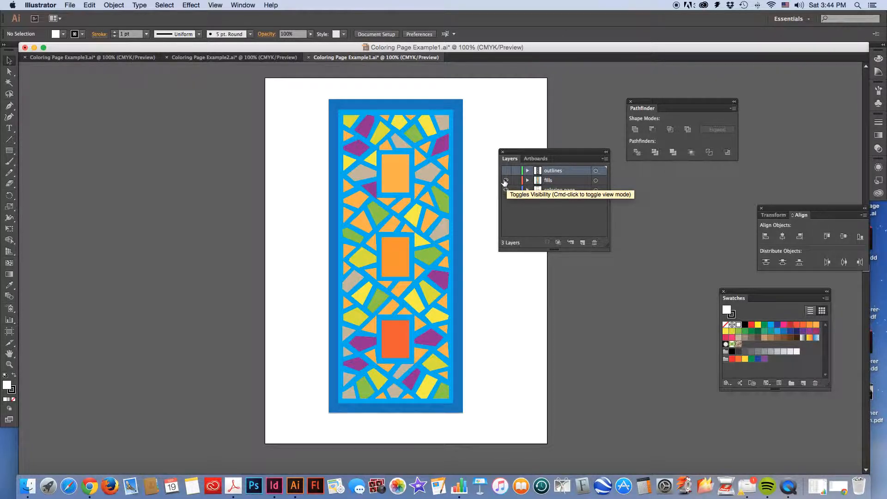
pyautogui.click(506, 180)
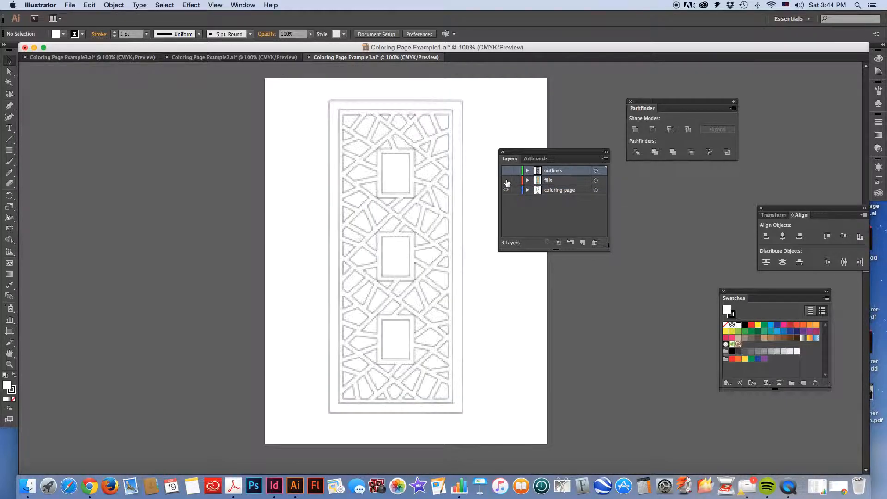
pyautogui.click(568, 191)
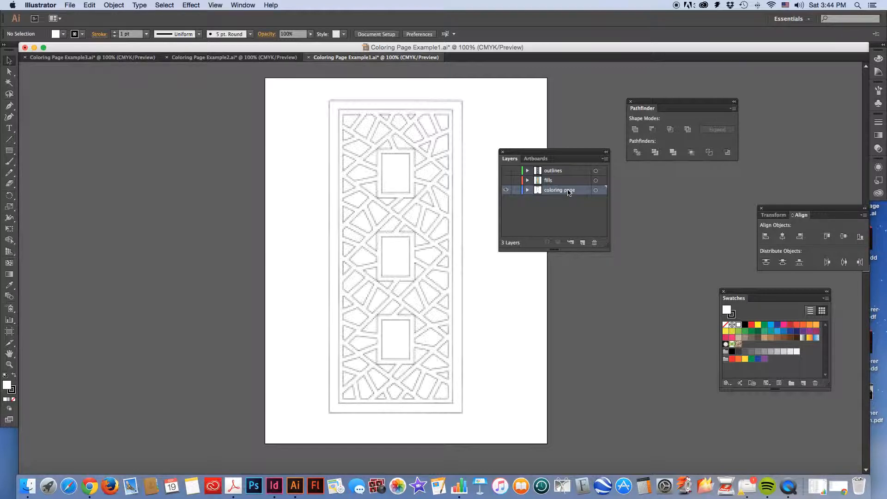
pyautogui.click(507, 171)
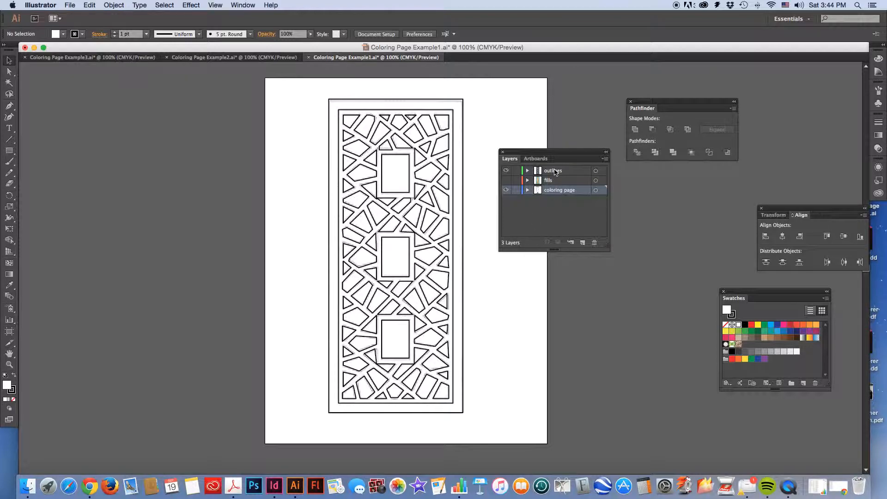
pyautogui.click(505, 180)
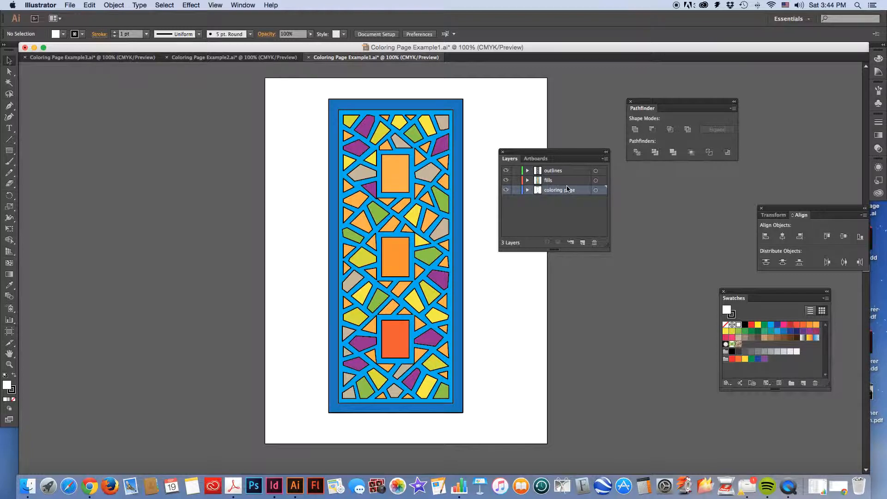
pyautogui.click(506, 171)
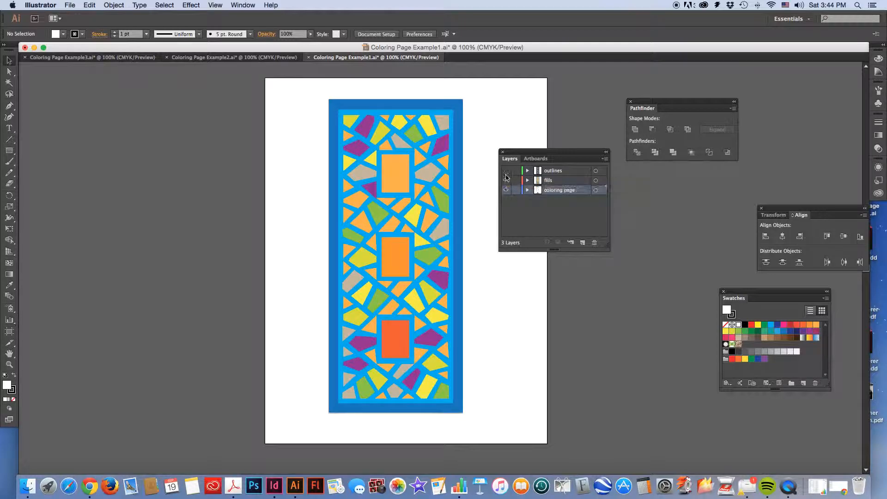
pyautogui.click(505, 180)
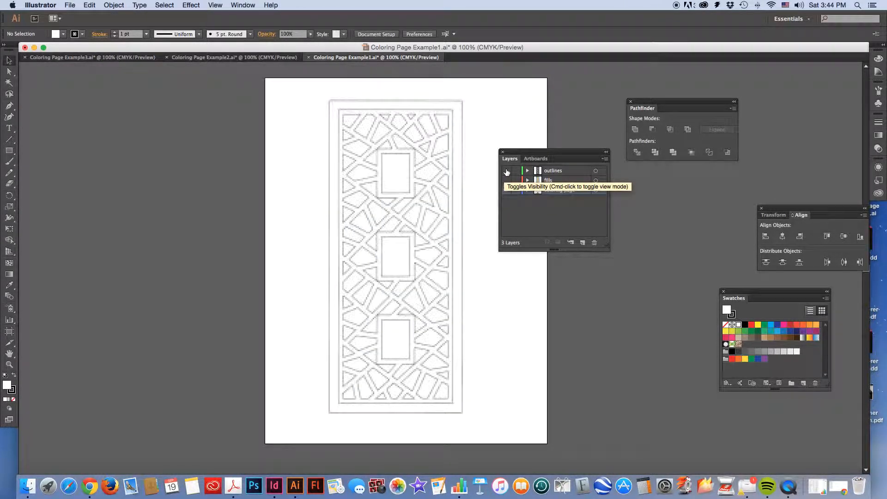
pyautogui.click(506, 171)
pyautogui.click(506, 180)
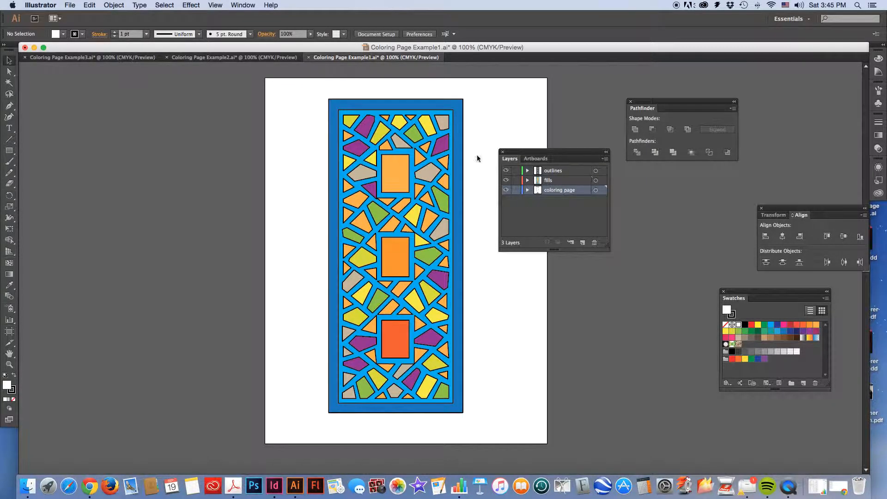
# In Coloring Page Example2.ai, set the coloring page layer to dim its images to 50%
pyautogui.click(227, 57)
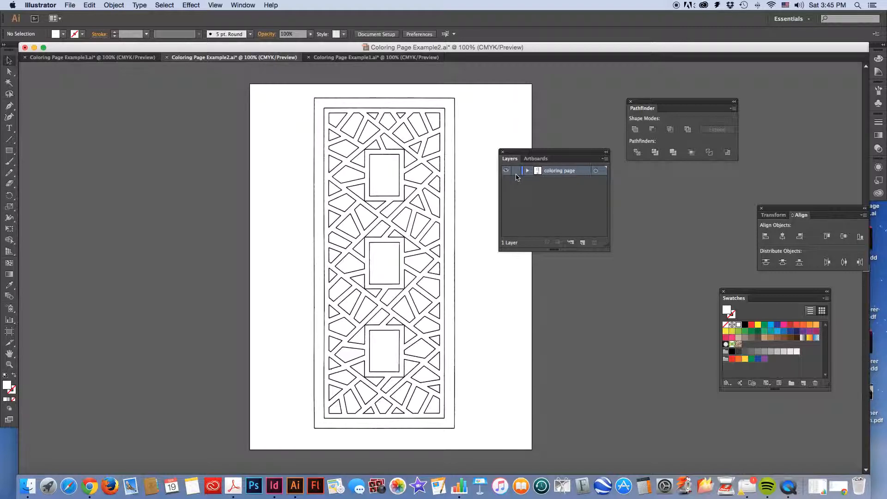
pyautogui.doubleClick(578, 171)
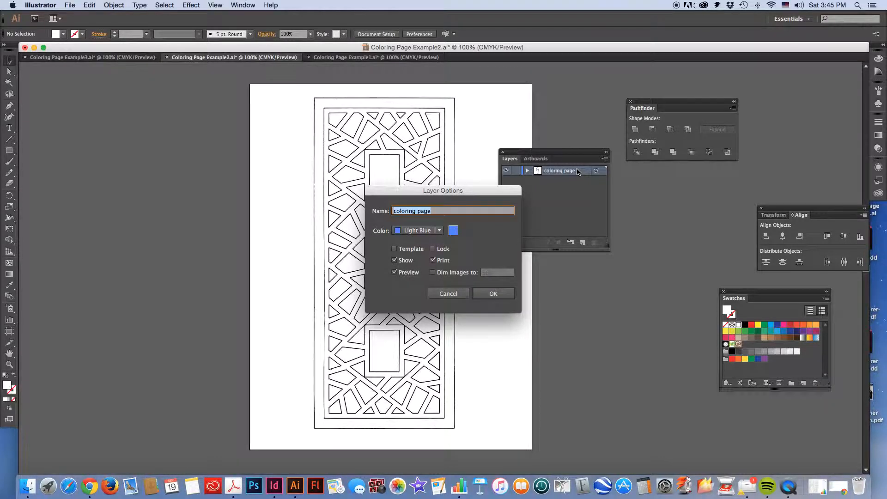
pyautogui.click(433, 272)
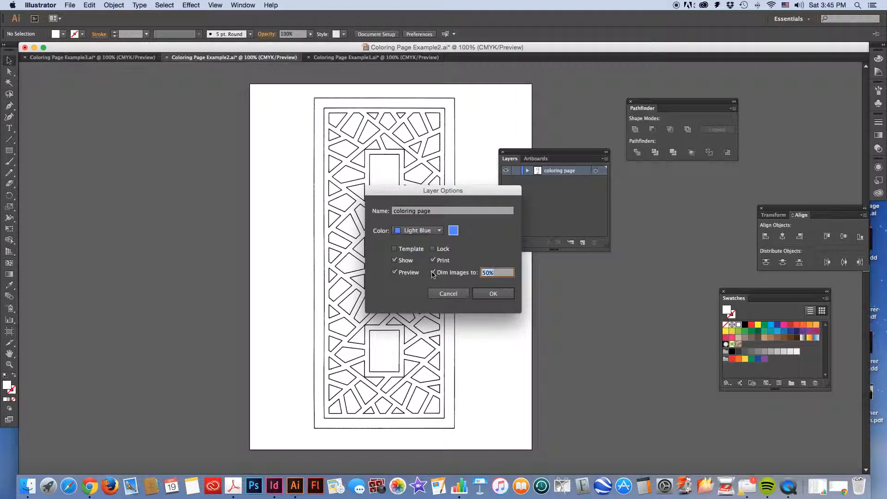
pyautogui.click(485, 294)
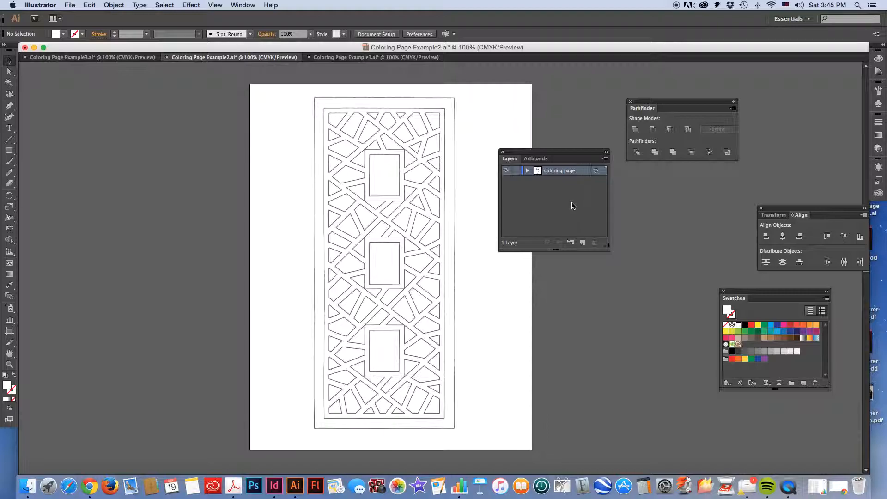
# Rename the coloring page layer as "coloring graphic" and lock it
pyautogui.doubleClick(574, 171)
pyautogui.write('coloring')
pyautogui.write(' graohiuc')
pyautogui.press('BackSpace')
pyautogui.press('BackSpace')
pyautogui.press('BackSpace')
pyautogui.press('BackSpace')
pyautogui.press('BackSpace')
pyautogui.write('hic')
pyautogui.press('Return')
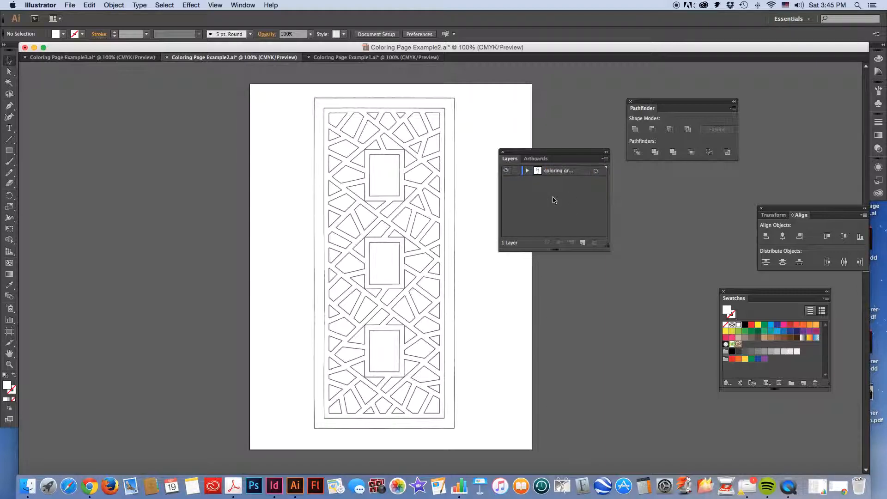
pyautogui.click(515, 171)
# Create a new layer above the locked graphic layer and name it "outlines"
pyautogui.click(242, 5)
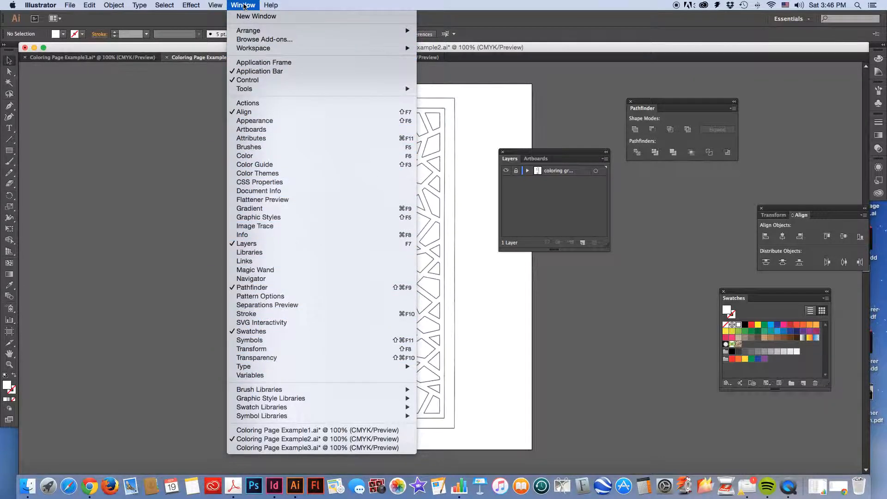
pyautogui.click(260, 244)
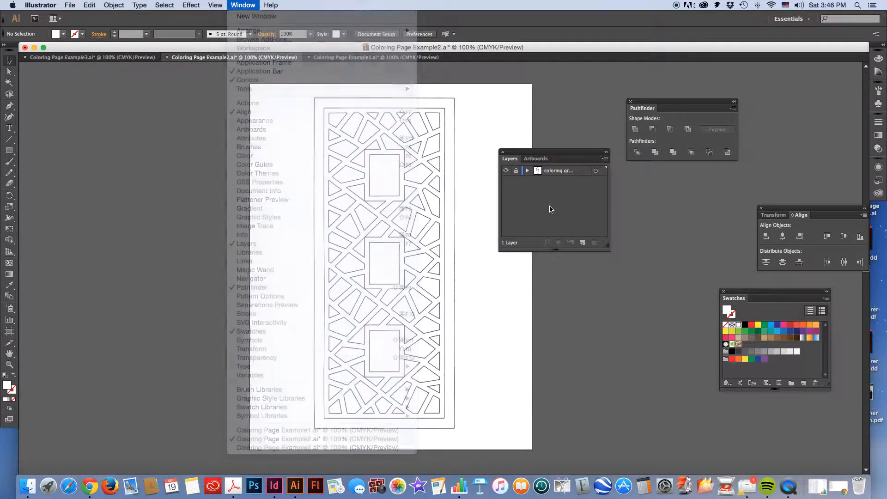
pyautogui.click(582, 243)
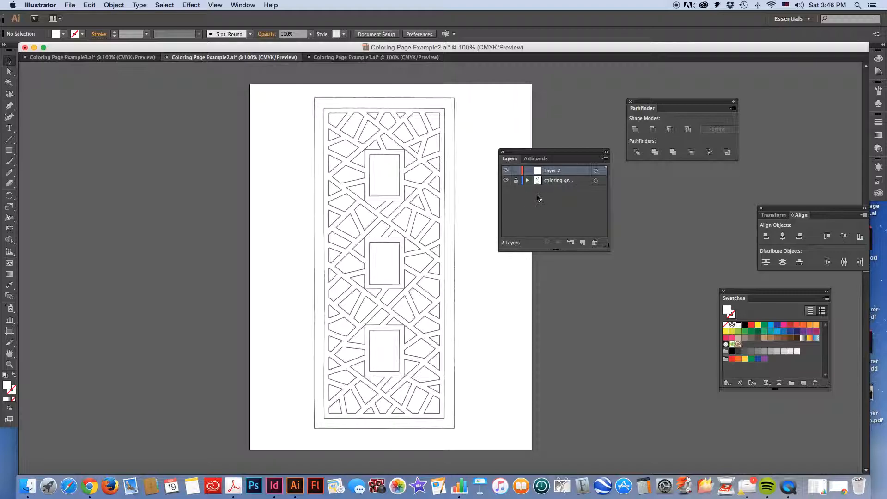
pyautogui.doubleClick(553, 171)
pyautogui.write('outin')
pyautogui.press('BackSpace')
pyautogui.press('BackSpace')
pyautogui.write('lines')
pyautogui.click(562, 211)
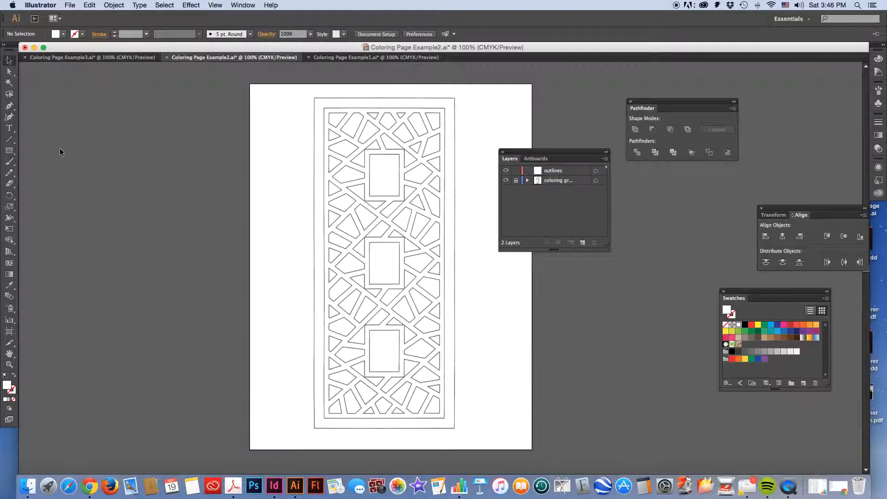
# Prepare the Pen tool with no fill and a 2 pt magenta stroke
pyautogui.click(9, 107)
pyautogui.click(13, 400)
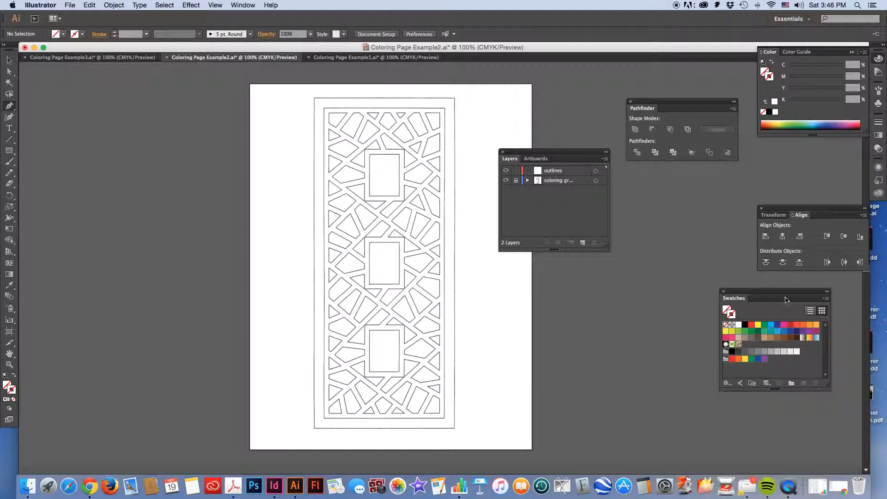
pyautogui.click(783, 325)
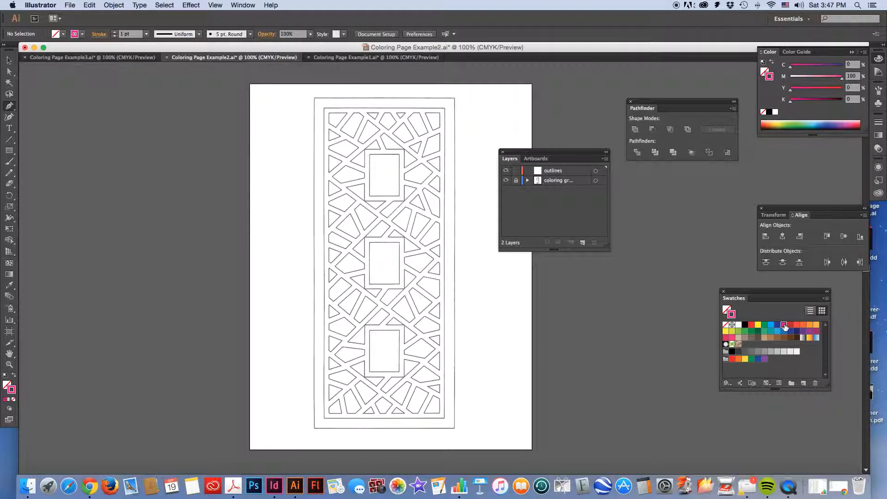
pyautogui.click(114, 33)
# Trace the five-sided shape just right of the middle rectangle as a closed Pen path
pyautogui.press('super+equal')
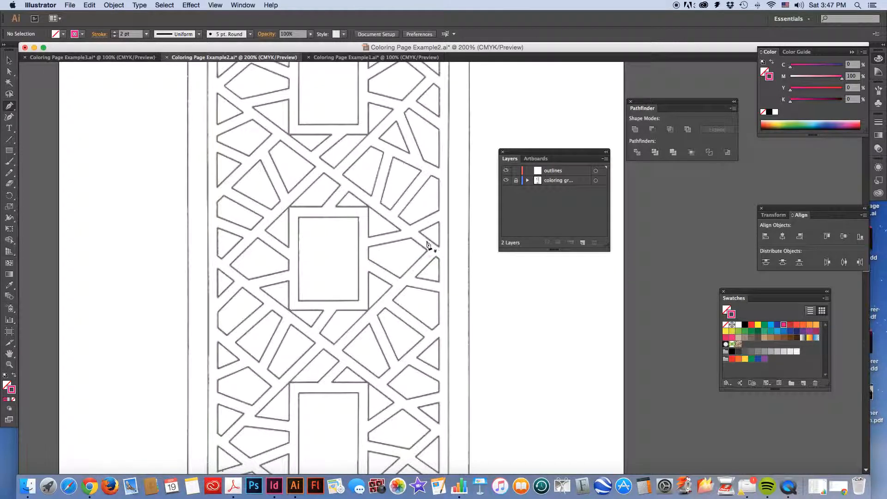
pyautogui.click(411, 239)
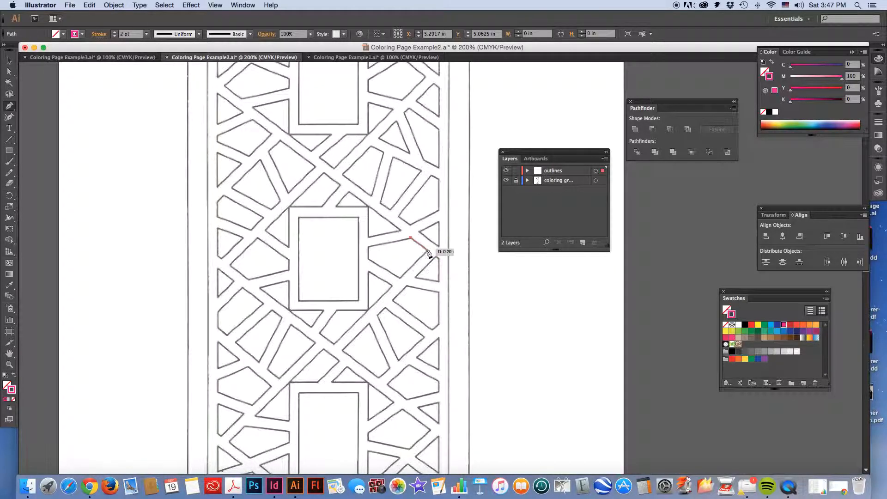
pyautogui.click(427, 251)
pyautogui.click(400, 277)
pyautogui.click(369, 258)
pyautogui.click(370, 248)
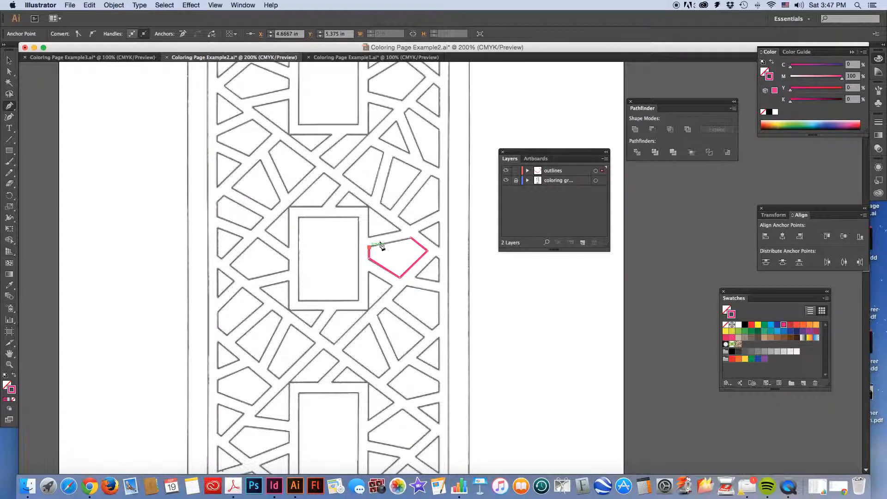
pyautogui.click(411, 238)
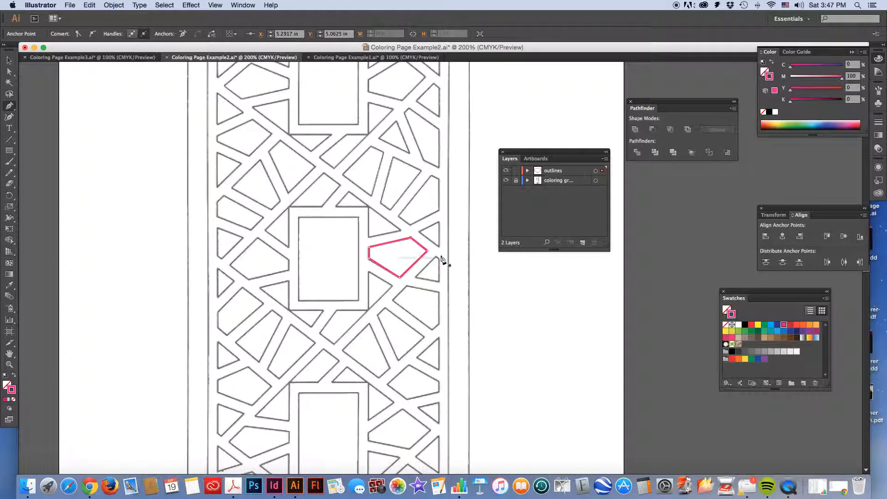
# Trace the two small triangles between the first traced shape and the pattern's right border
pyautogui.click(439, 223)
pyautogui.click(418, 231)
pyautogui.click(438, 247)
pyautogui.click(438, 223)
pyautogui.click(417, 277)
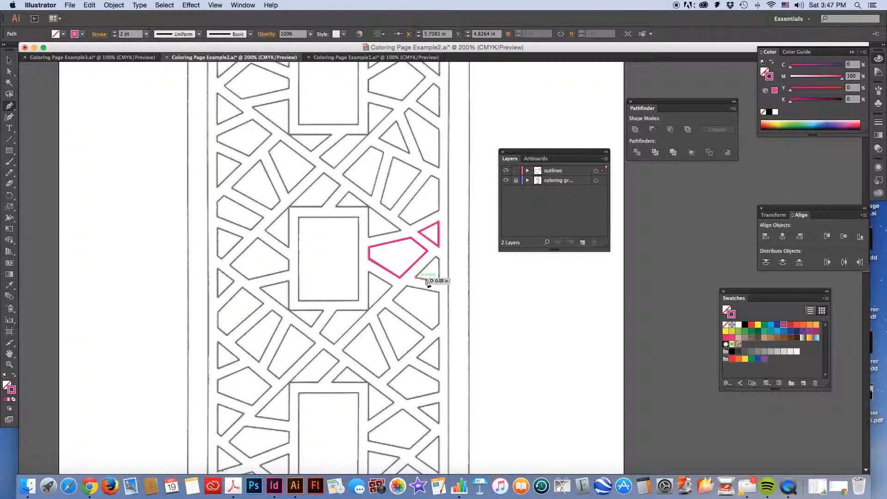
pyautogui.click(439, 282)
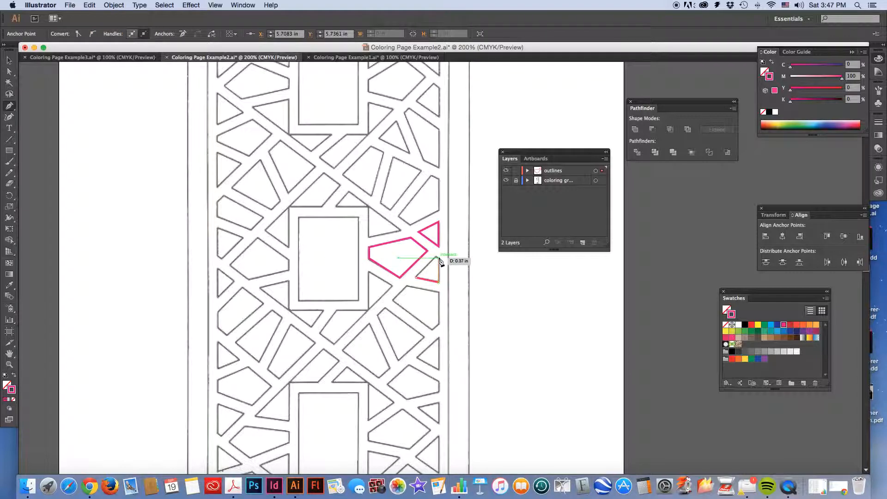
pyautogui.click(436, 258)
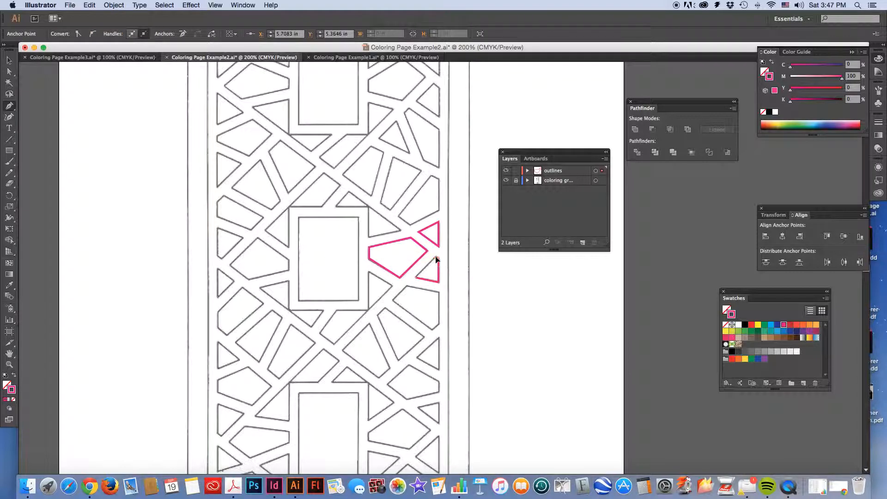
# Trace the next five-sided shape down the right border and the triangle directly below it
pyautogui.click(438, 292)
pyautogui.click(405, 286)
pyautogui.click(392, 299)
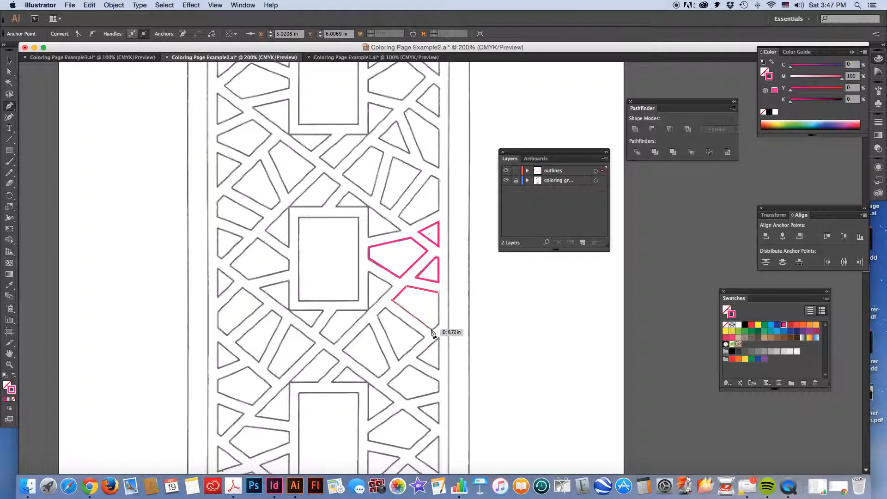
pyautogui.click(433, 330)
pyautogui.click(439, 329)
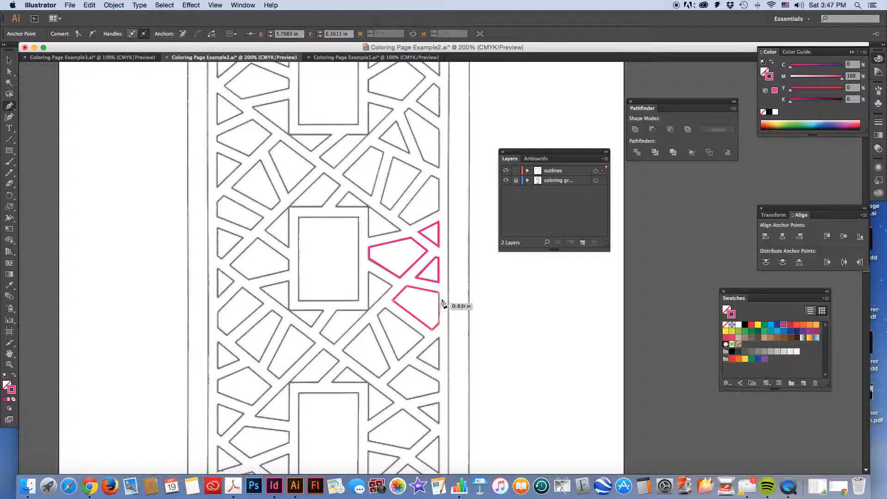
pyautogui.click(438, 337)
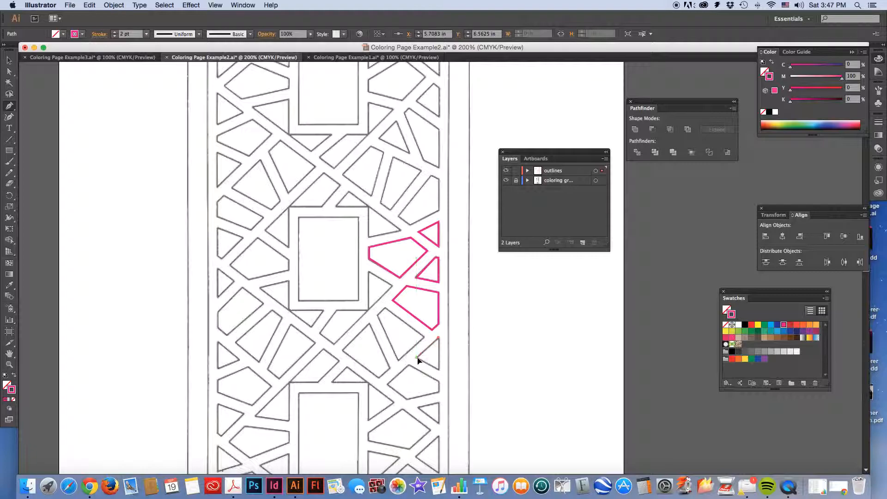
pyautogui.click(416, 357)
pyautogui.click(438, 370)
pyautogui.click(438, 338)
# Continue down the right border, tracing the five-sided shape above the bottom rectangle's level and the small triangle beneath it
pyautogui.click(438, 380)
pyautogui.click(407, 364)
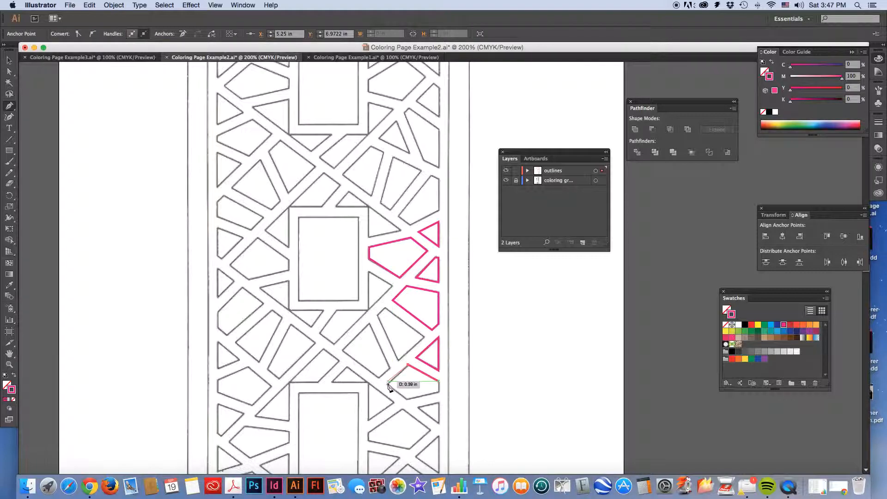
pyautogui.click(388, 384)
pyautogui.click(405, 398)
pyautogui.click(437, 391)
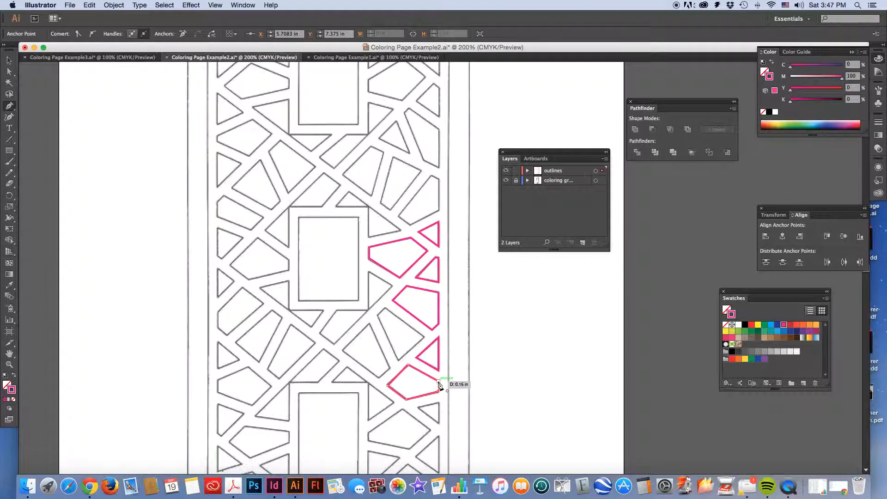
pyautogui.click(438, 382)
pyautogui.click(438, 403)
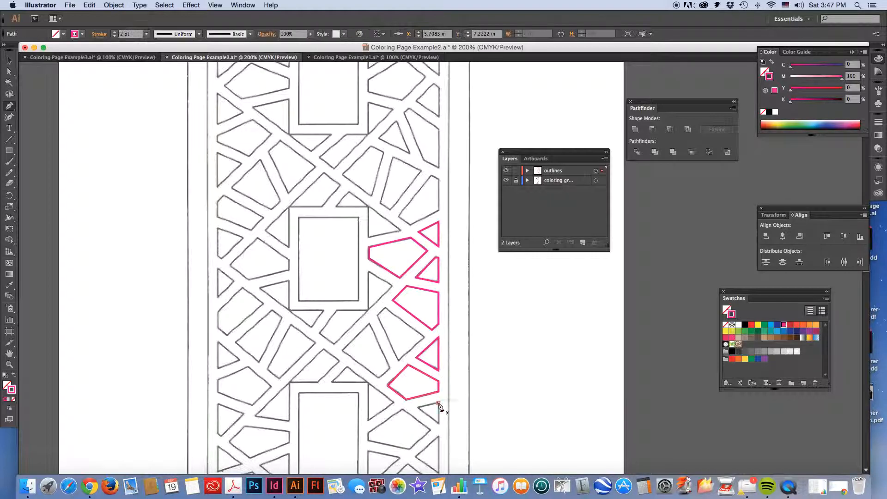
pyautogui.click(418, 407)
pyautogui.click(437, 423)
pyautogui.click(438, 403)
# Trace the triangle on the pattern's right border beside the bottom rectangle's lower half as a closed Pen path
pyautogui.scroll(-5, 438, 406)
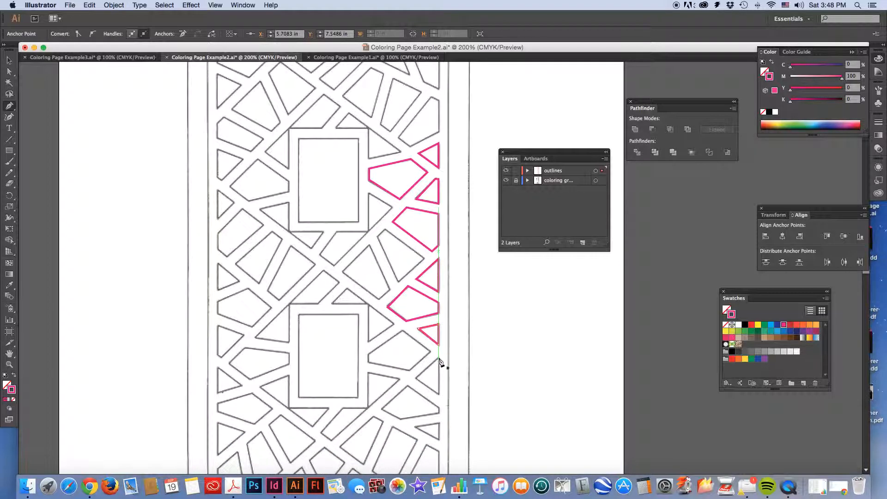
pyautogui.click(439, 358)
pyautogui.click(416, 379)
pyautogui.click(438, 394)
pyautogui.click(438, 359)
# Trace the five-sided shape directly below that triangle, near the bottom rectangle's lower-right corner, as a closed Pen path
pyautogui.click(407, 386)
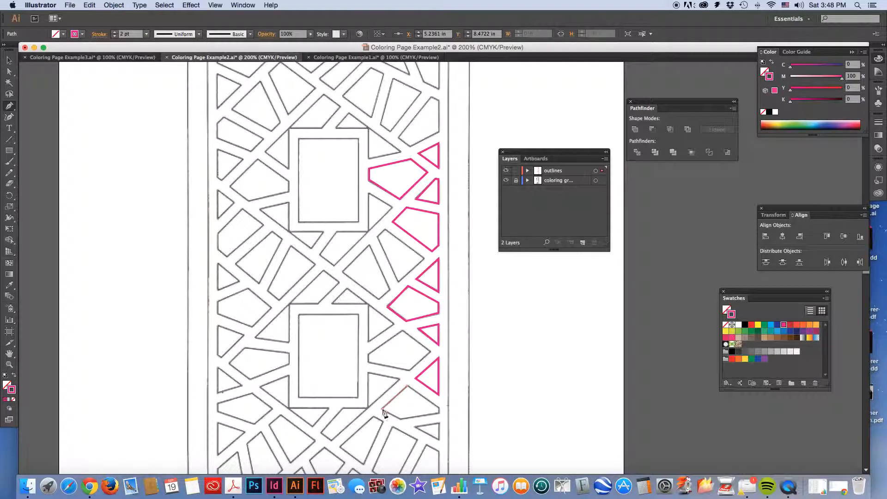
pyautogui.click(382, 408)
pyautogui.click(398, 419)
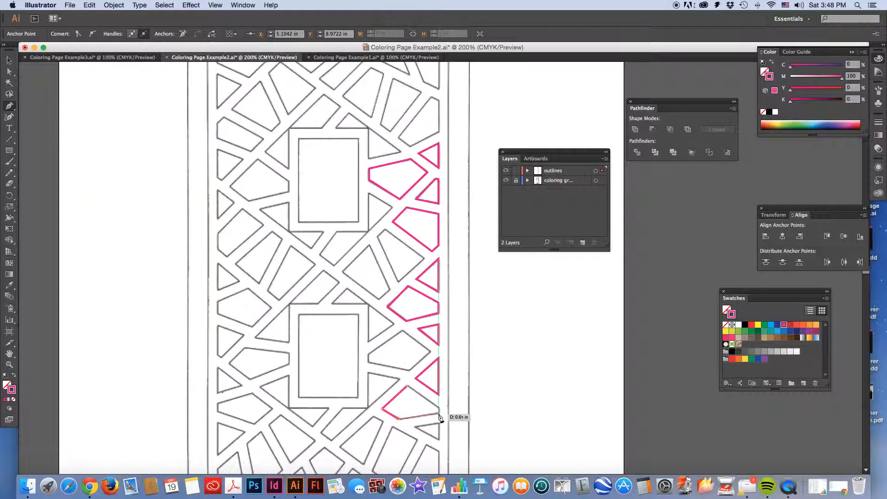
pyautogui.click(438, 413)
pyautogui.click(439, 405)
pyautogui.click(407, 387)
# Trace the lowest small triangle on the pattern's right border, just above the corner shape
pyautogui.scroll(-5, 410, 365)
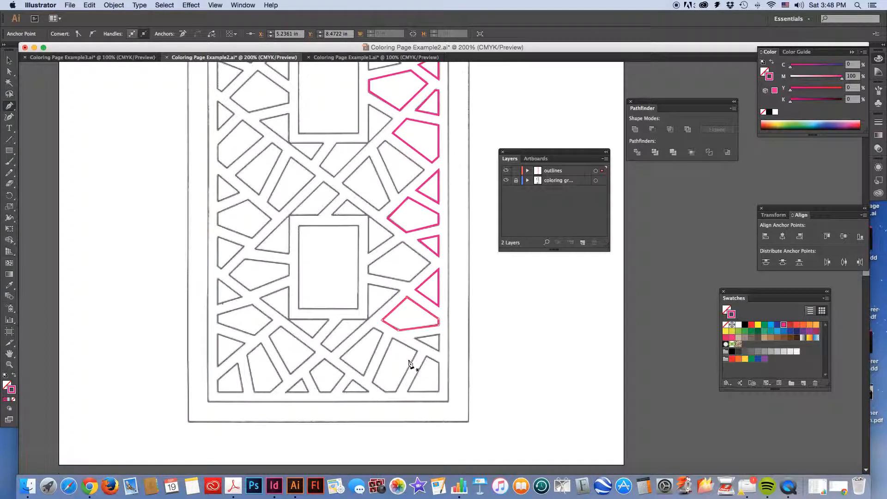
pyautogui.click(438, 334)
pyautogui.click(414, 338)
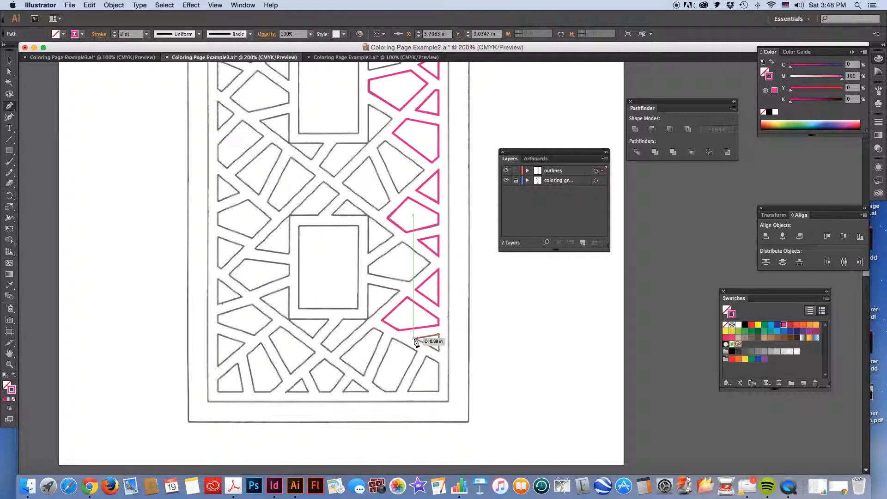
pyautogui.click(438, 351)
pyautogui.click(438, 335)
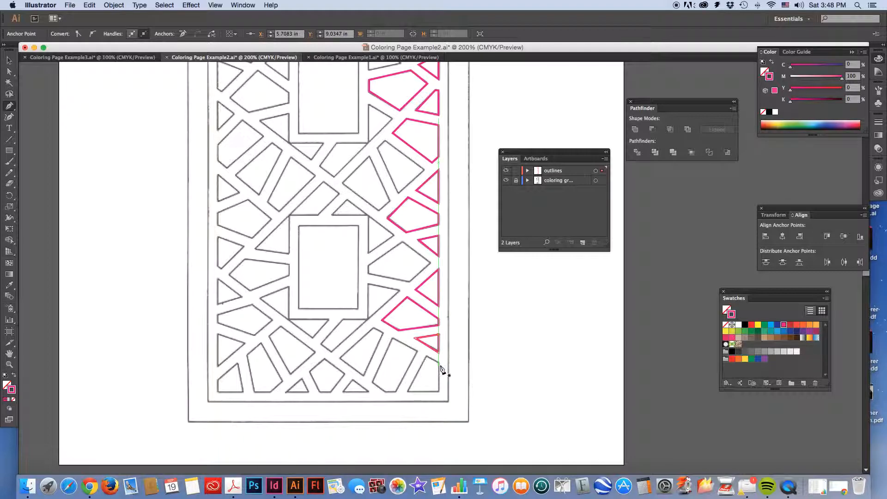
# Trace the shape in the pattern's bottom-right corner as a closed Pen path
pyautogui.click(426, 355)
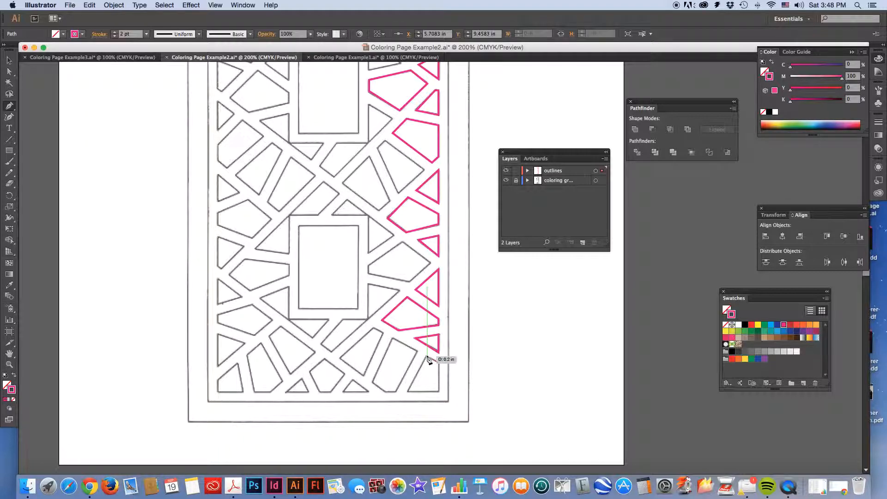
pyautogui.click(409, 392)
pyautogui.click(438, 391)
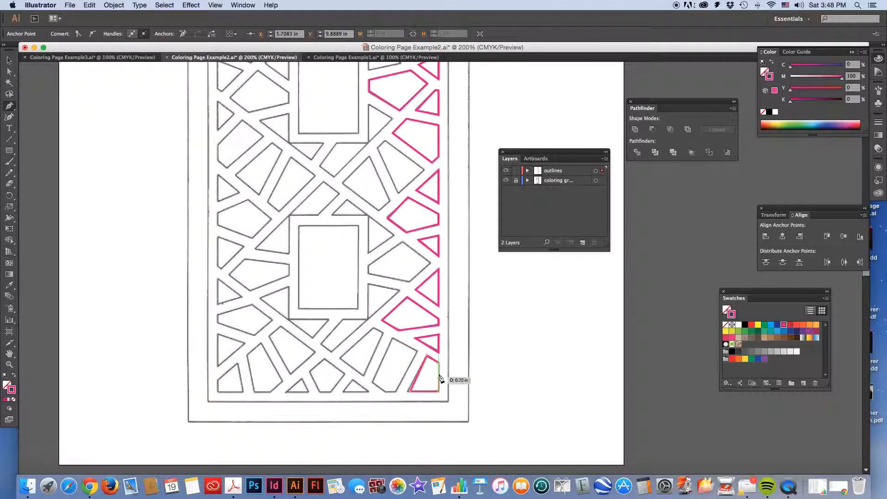
pyautogui.click(439, 365)
# Trace the inner outline of the bottom rectangle as a closed four-corner Pen path
pyautogui.click(298, 226)
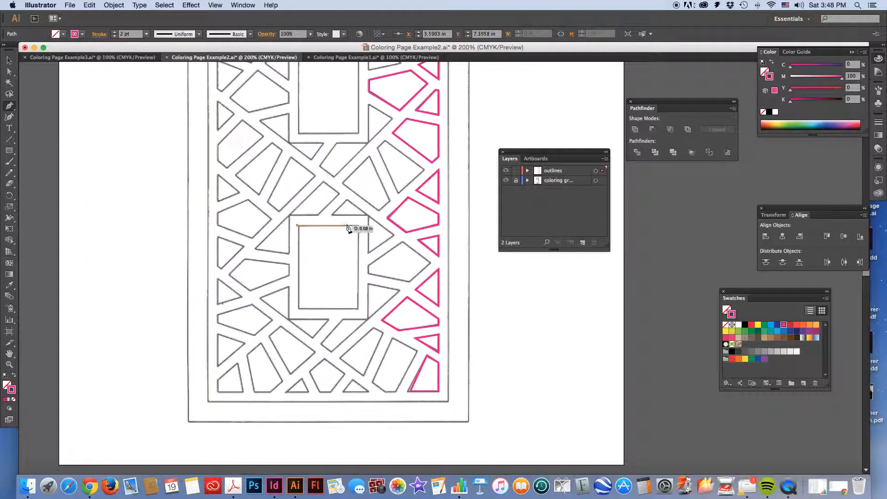
pyautogui.click(358, 226)
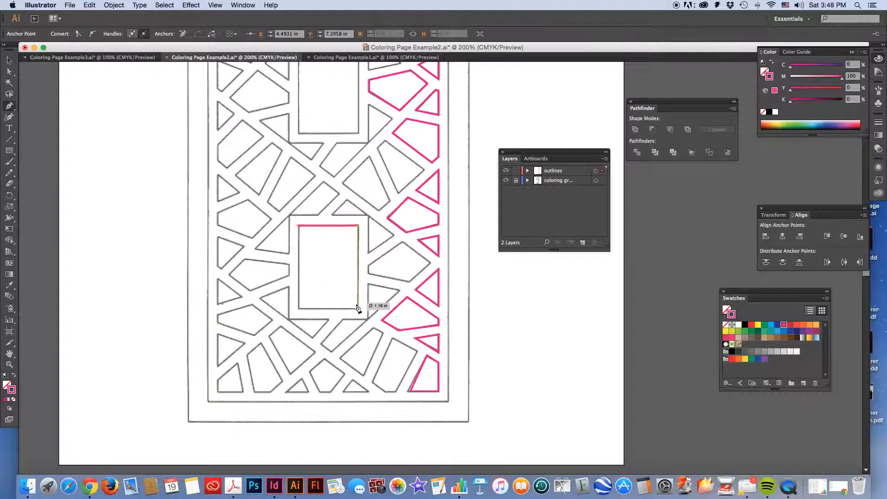
pyautogui.click(357, 309)
pyautogui.click(298, 309)
pyautogui.click(298, 226)
# Draw a rectangle about 0.90 by 1.26 in over the middle rectangle's inner outline with the Rectangle tool
pyautogui.scroll(5, 329, 254)
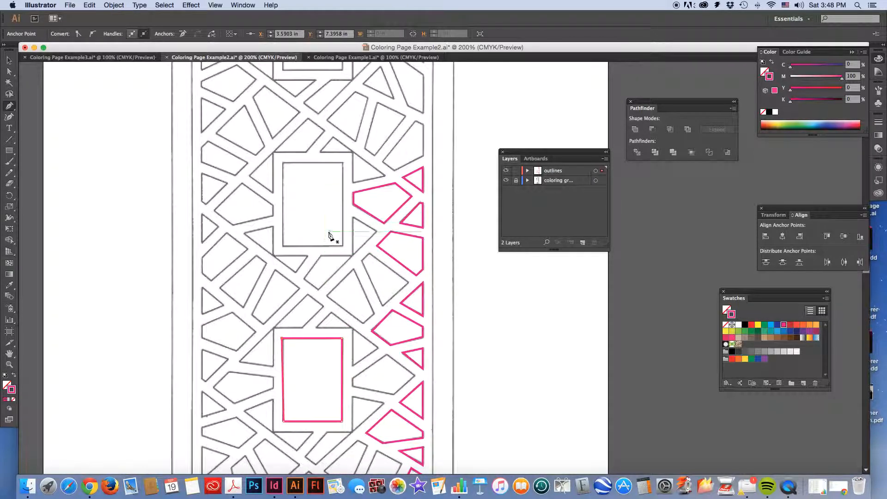
pyautogui.click(10, 151)
pyautogui.moveTo(283, 163)
pyautogui.mouseDown()
pyautogui.moveTo(347, 234)
pyautogui.moveTo(344, 247)
pyautogui.mouseUp()
# Draw rectangles over the page's two border frames, the inner about 3.64 by 9.32 in and the outer about 4.24 by 9.93 in
pyautogui.scroll(1, 151, 181)
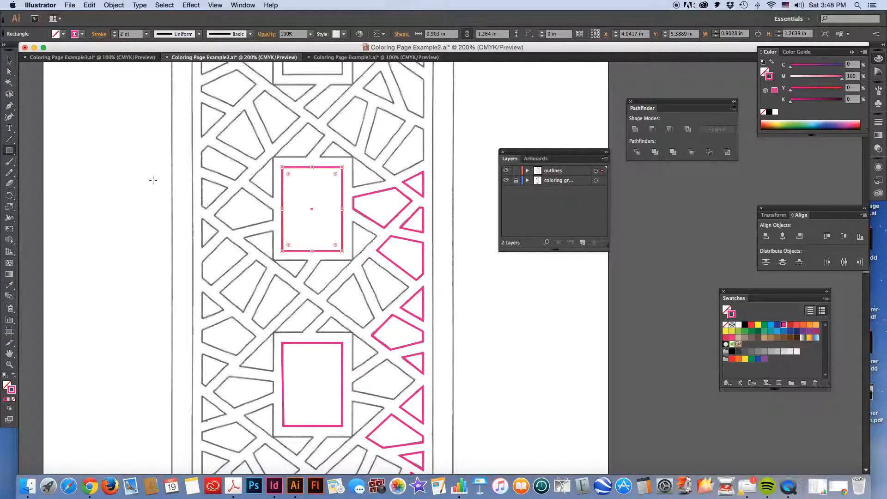
pyautogui.press('super+minus')
pyautogui.press('super+minus')
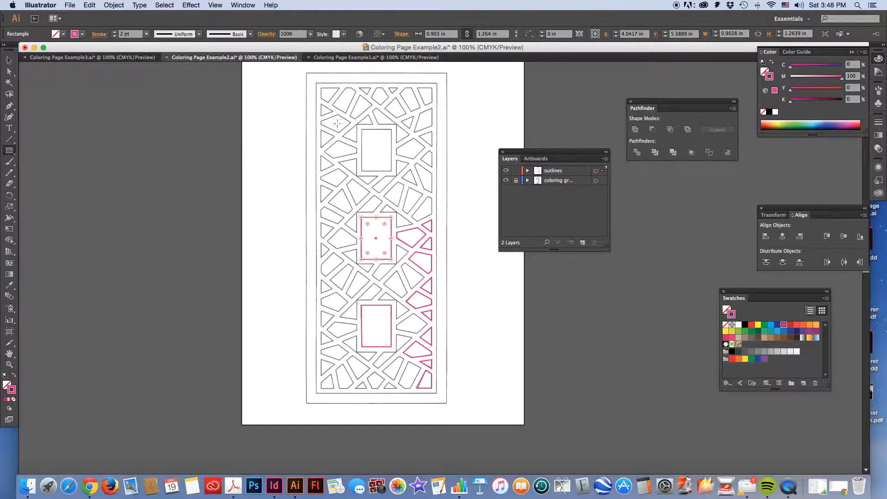
pyautogui.moveTo(316, 83); pyautogui.dragTo(437, 393)
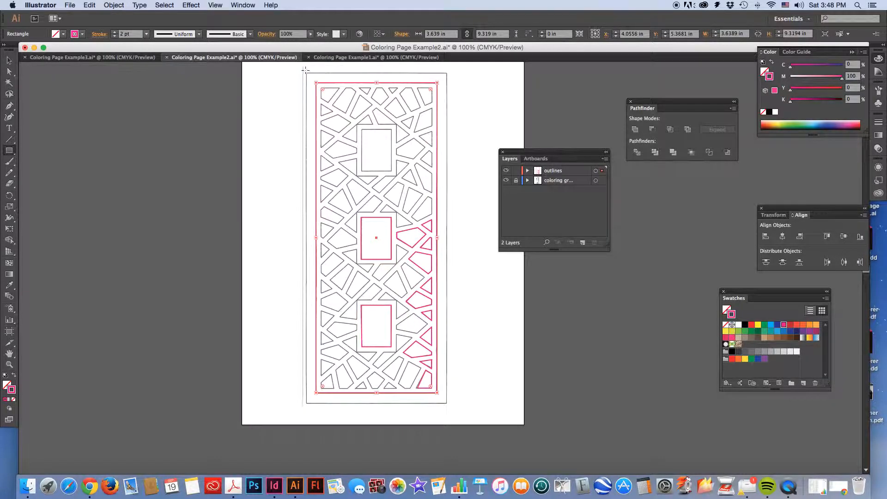
pyautogui.moveTo(306, 72)
pyautogui.mouseDown()
pyautogui.moveTo(402, 265)
pyautogui.moveTo(455, 401)
pyautogui.moveTo(447, 403)
pyautogui.mouseUp()
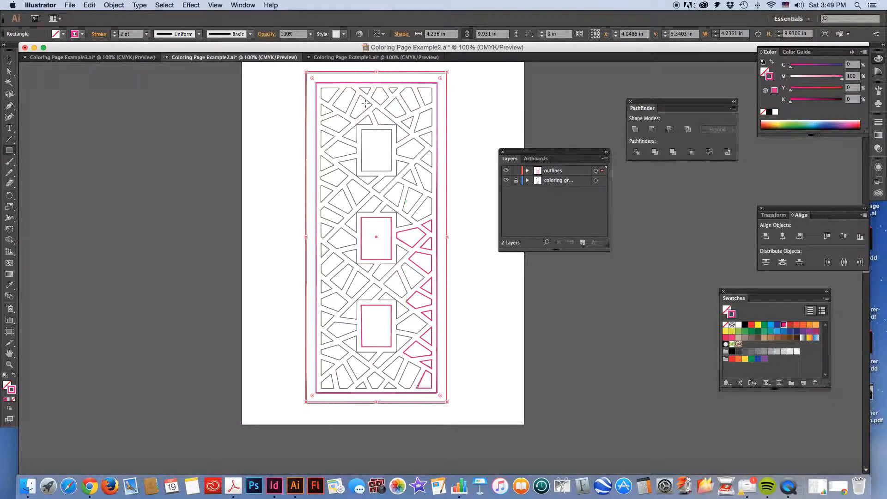
# Trace the five-sided shape on the right border above the traced column, level with the middle rectangle's top edge, using the Pen tool
pyautogui.click(9, 106)
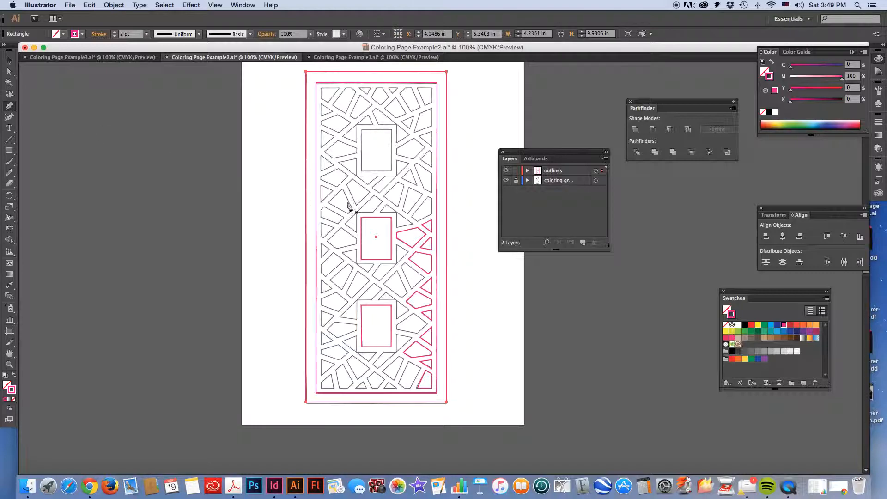
pyautogui.press('super+equal')
pyautogui.press('super+equal')
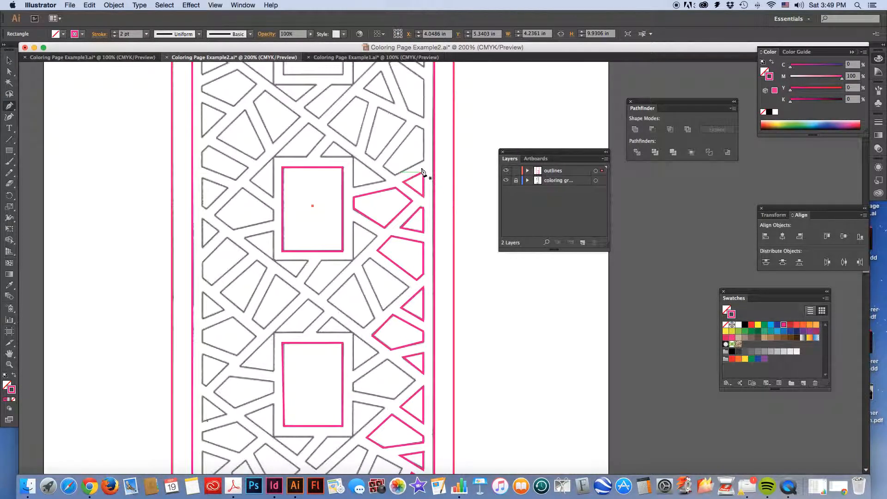
pyautogui.click(423, 161)
pyautogui.click(395, 175)
pyautogui.click(384, 165)
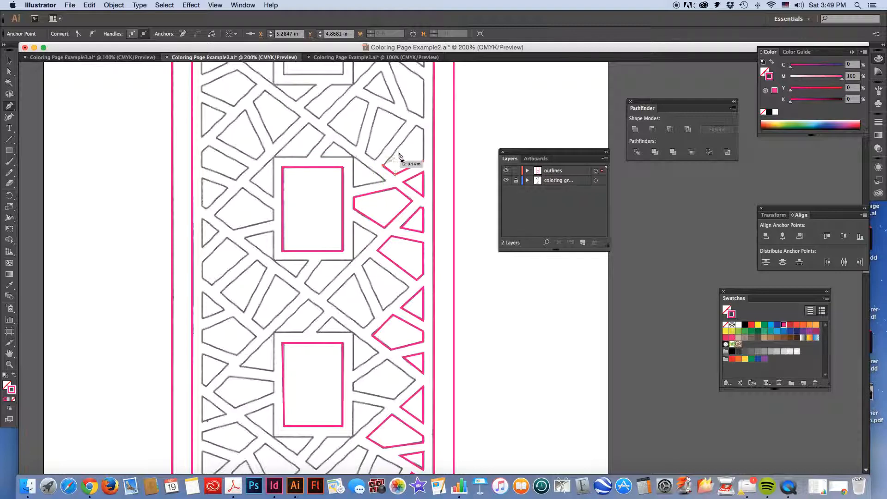
pyautogui.click(417, 126)
pyautogui.click(423, 130)
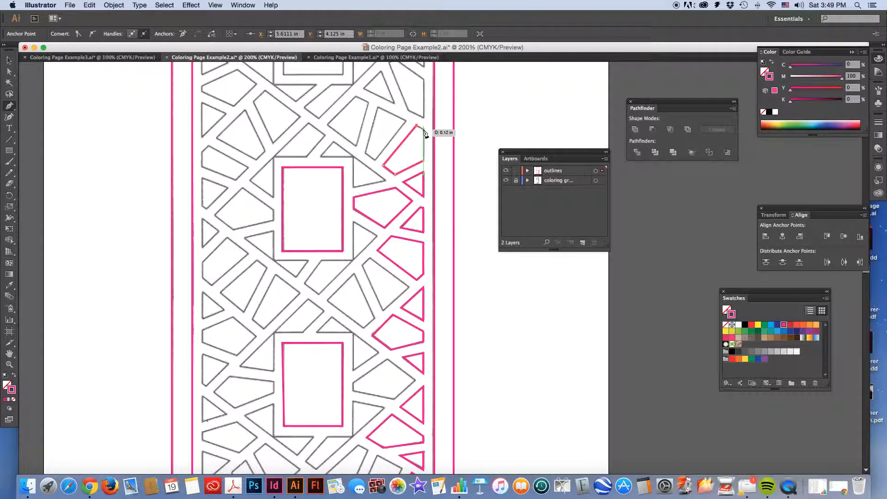
pyautogui.click(423, 162)
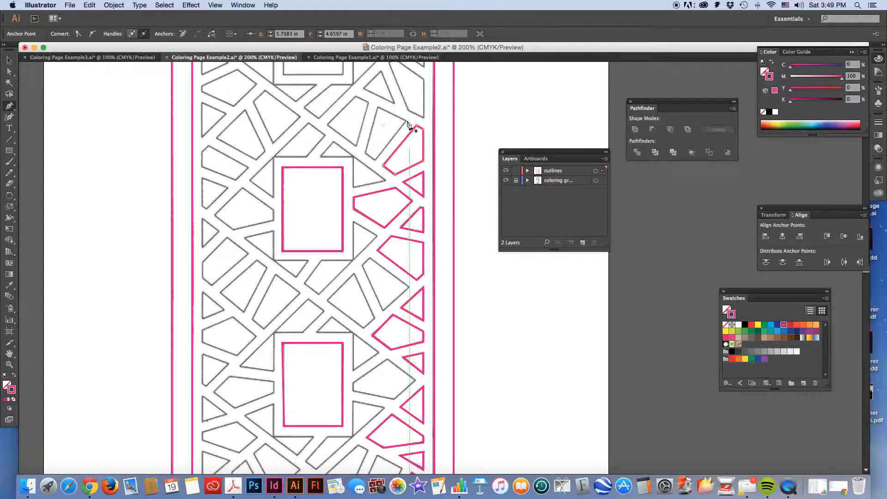
# Trace the narrow four-sided shape to the upper left of the last traced shape as a closed Pen path
pyautogui.click(377, 107)
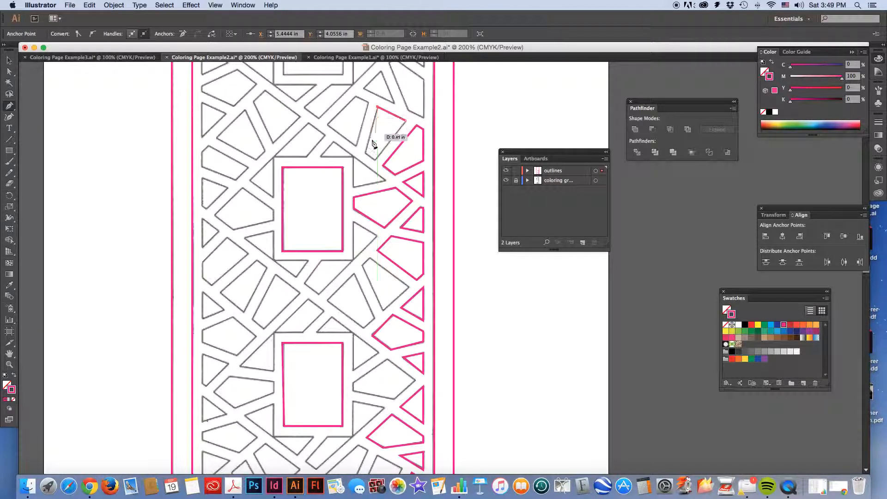
pyautogui.click(365, 150)
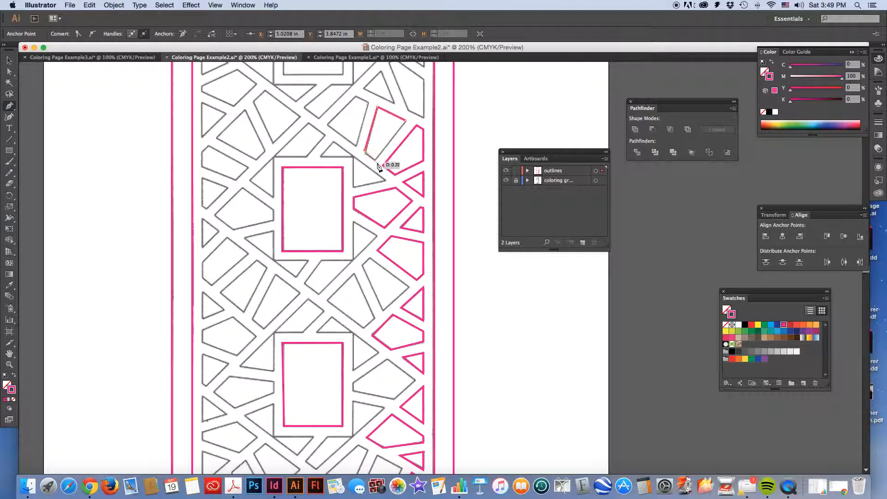
pyautogui.click(372, 160)
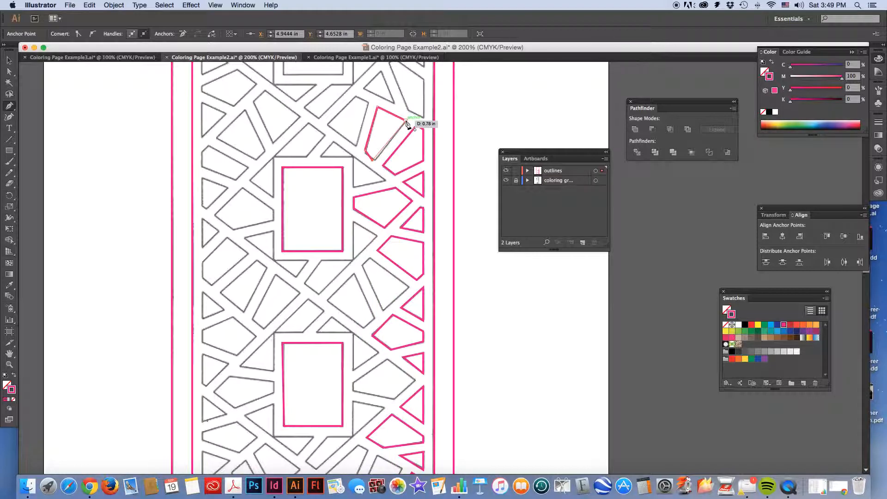
pyautogui.click(406, 122)
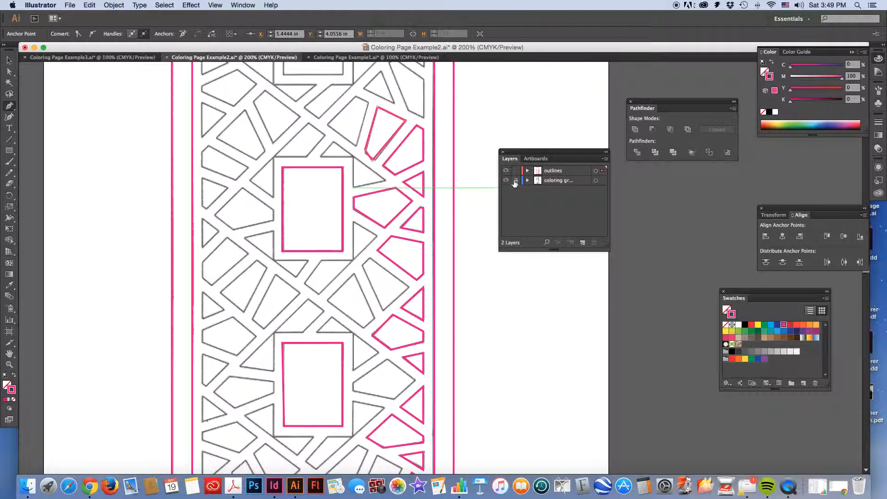
# Hide and reshow the coloring graphic layer and the outlines layer in turn to compare the tracing with the original
pyautogui.click(506, 181)
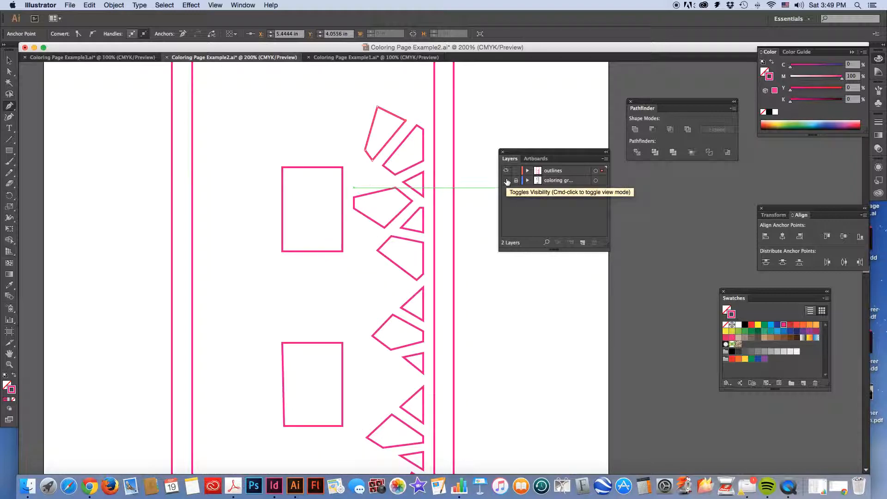
pyautogui.click(506, 180)
pyautogui.click(506, 171)
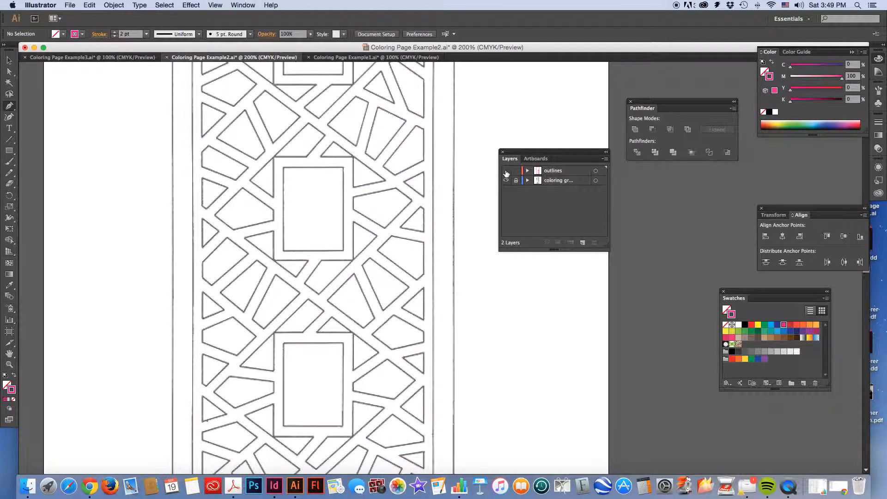
pyautogui.click(506, 171)
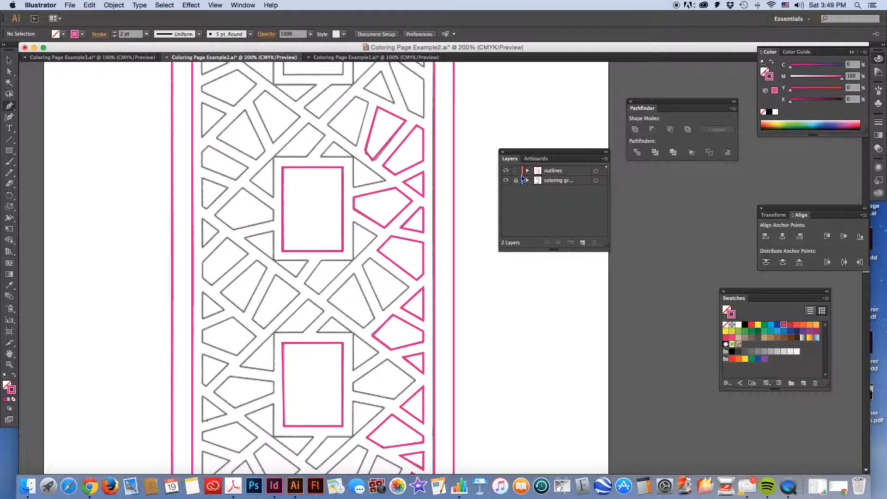
# Trace the four-sided shape immediately left of the narrow one, above the middle rectangle's right corner, as a closed Pen path
pyautogui.click(368, 102)
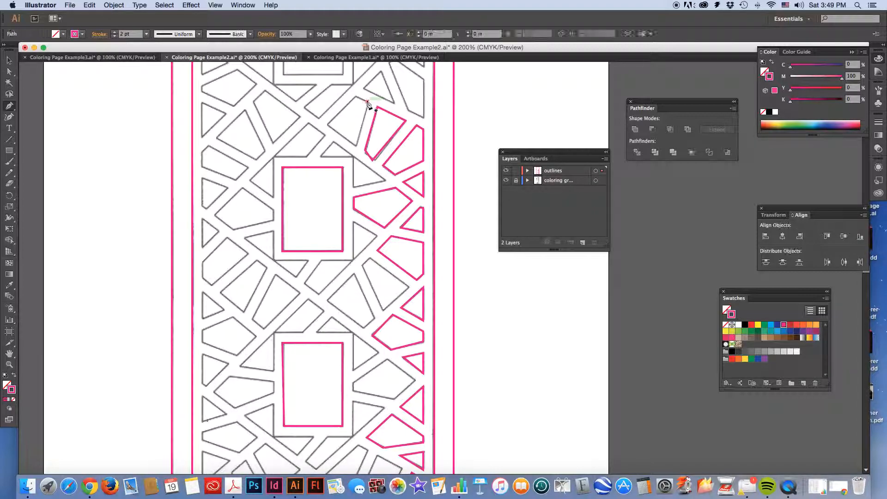
pyautogui.click(354, 96)
pyautogui.click(326, 124)
pyautogui.click(356, 147)
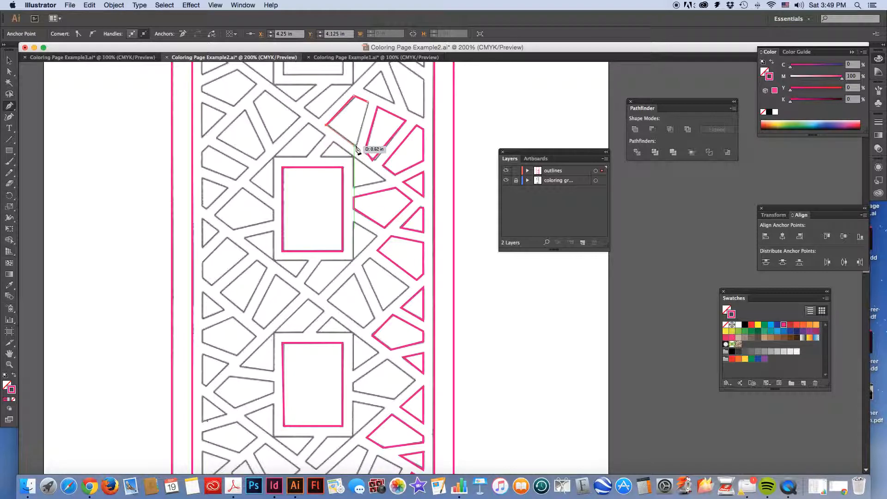
pyautogui.click(369, 102)
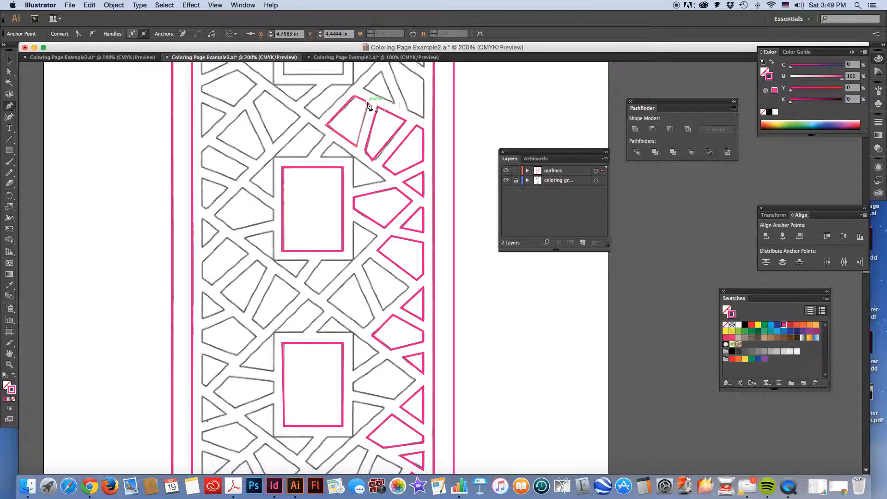
# Switch to Coloring Page Example3.ai, make its outlines layer active and select all artwork
pyautogui.scroll(5, 464, 167)
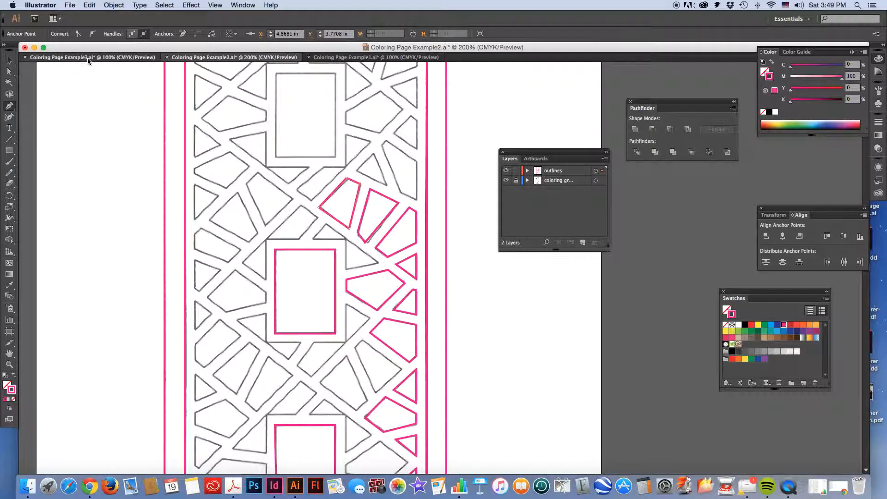
pyautogui.click(88, 59)
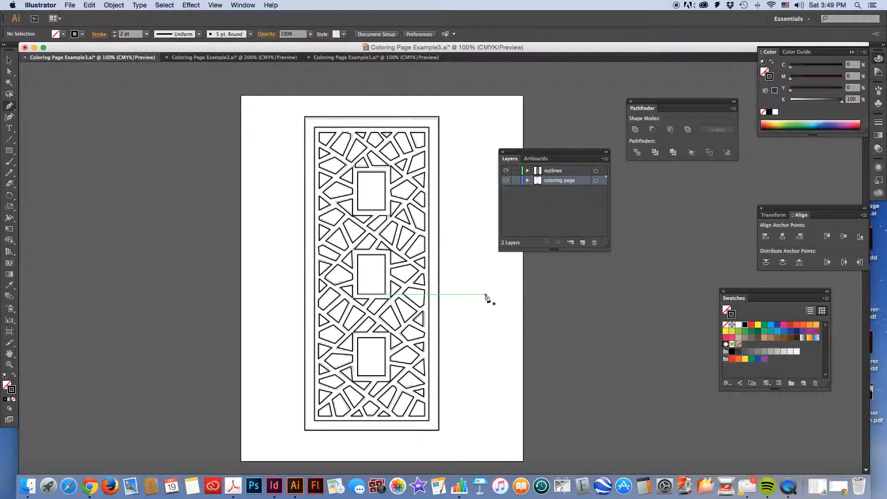
pyautogui.click(569, 173)
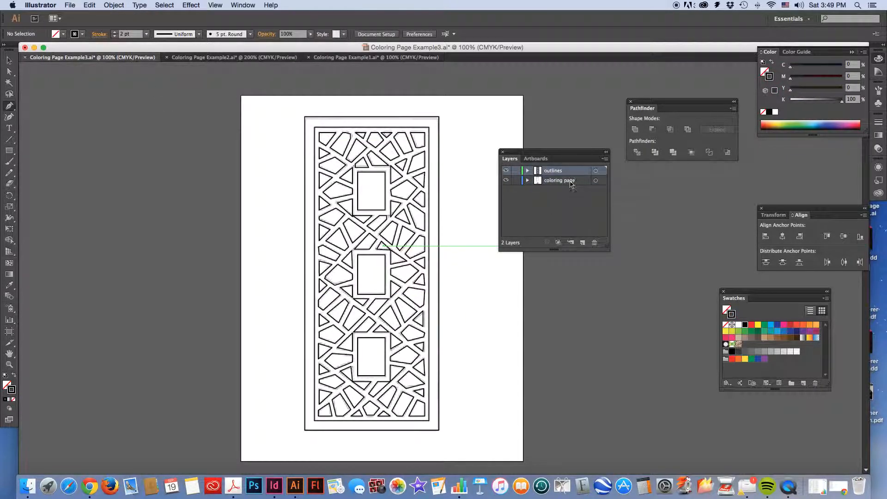
pyautogui.press('super+a')
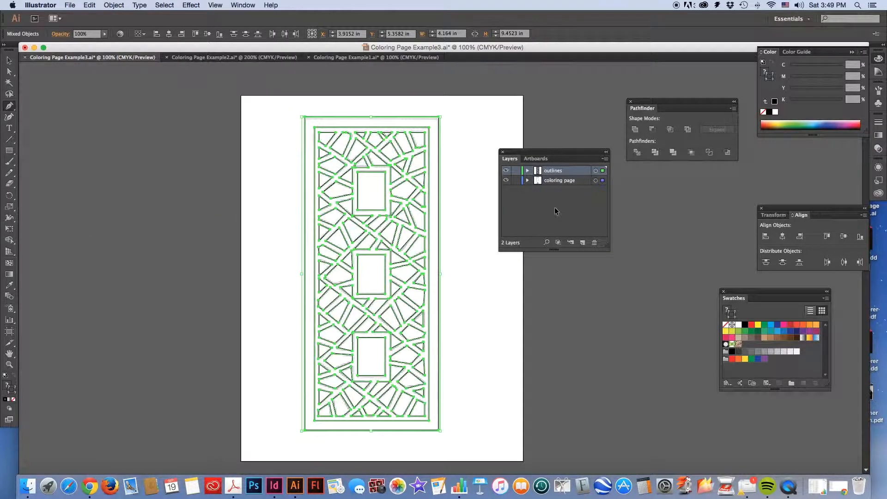
pyautogui.press('super+shift+d')
pyautogui.press('super+shift+d')
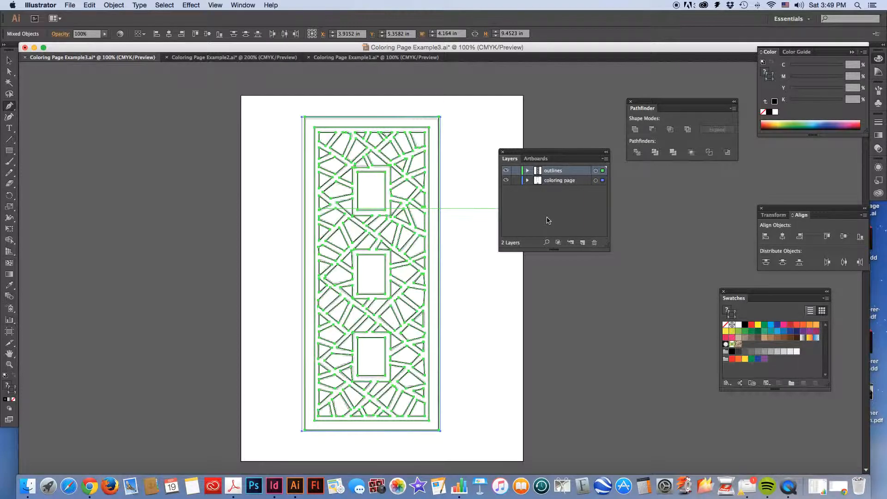
# Lock the coloring page layer and give all artwork on the outlines layer a magenta stroke
pyautogui.press('super+shift+a')
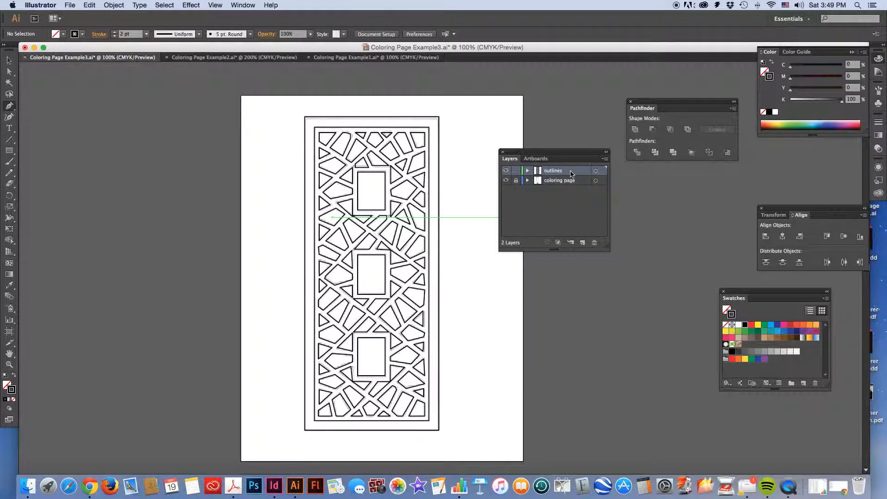
pyautogui.press('super+a')
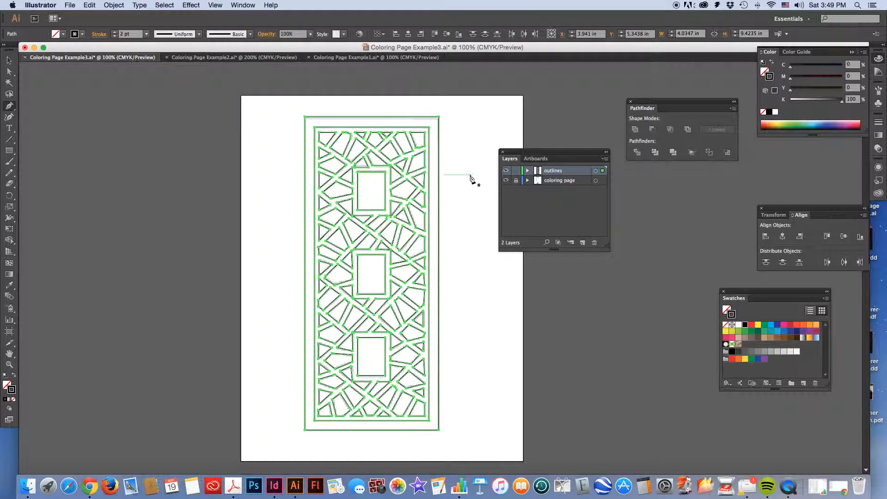
pyautogui.click(783, 325)
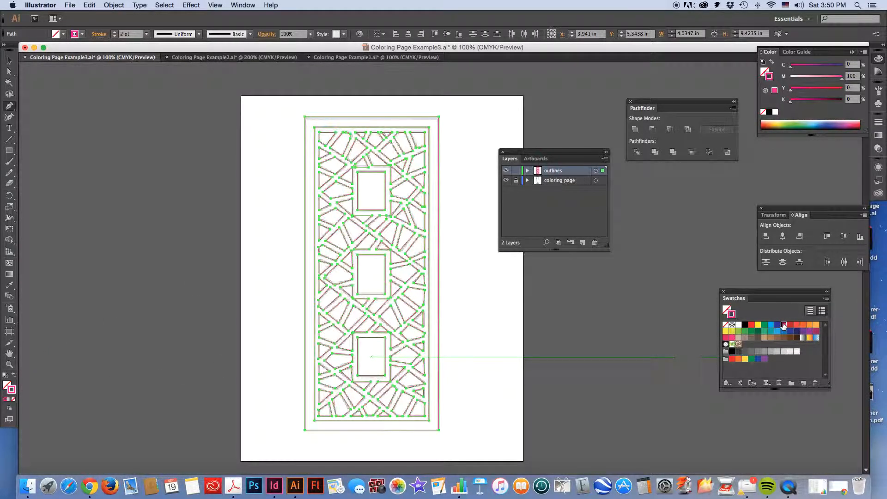
pyautogui.keyDown('super'); pyautogui.click(495, 303); pyautogui.keyUp('super')
# Duplicate the outlines layer and rename the copy "fills"
pyautogui.press('super+equal')
pyautogui.press('super+equal')
pyautogui.press('super+equal')
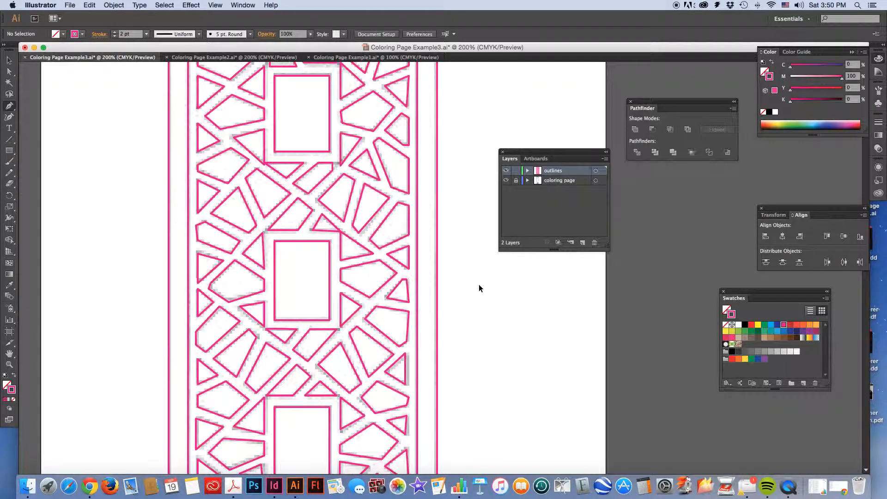
pyautogui.press('super+minus')
pyautogui.press('super+minus')
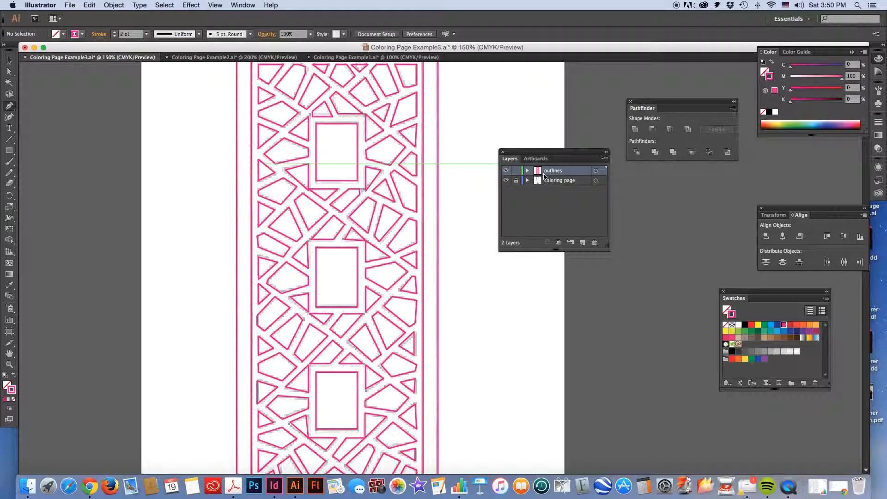
pyautogui.scroll(2, 392, 181)
pyautogui.scroll(1, 391, 183)
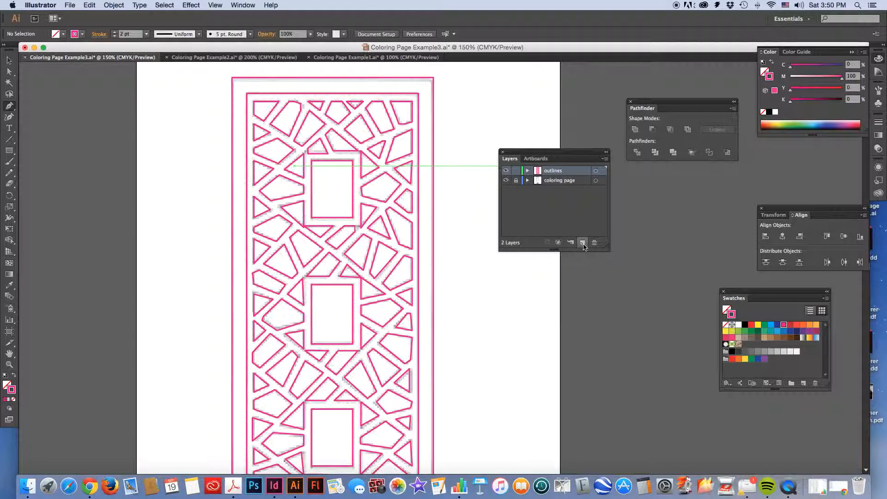
pyautogui.moveTo(569, 173); pyautogui.dragTo(583, 246)
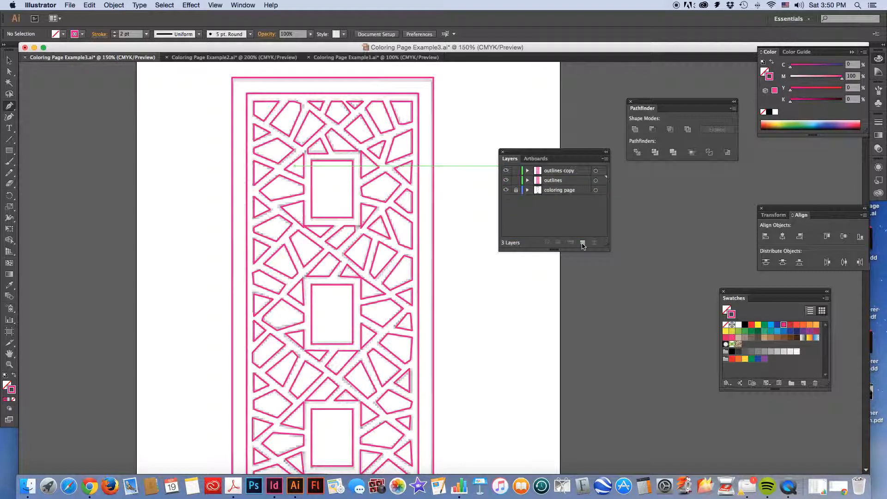
pyautogui.doubleClick(556, 171)
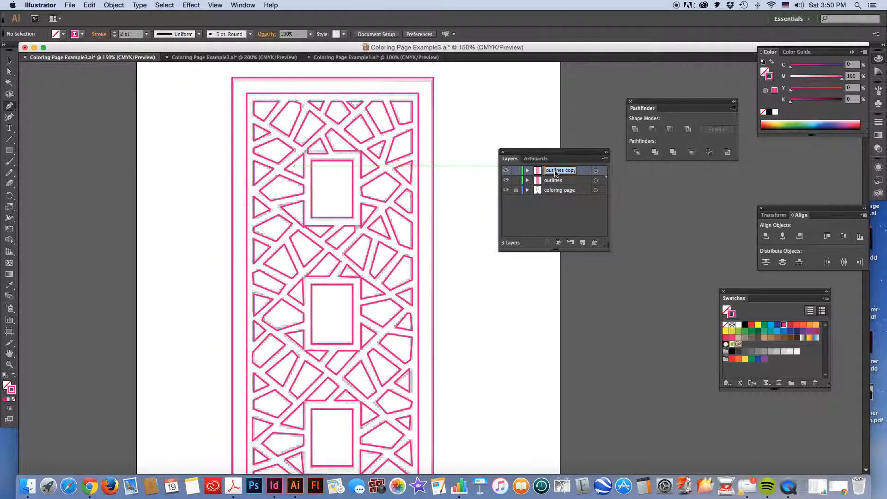
pyautogui.write('Fills')
pyautogui.click(550, 224)
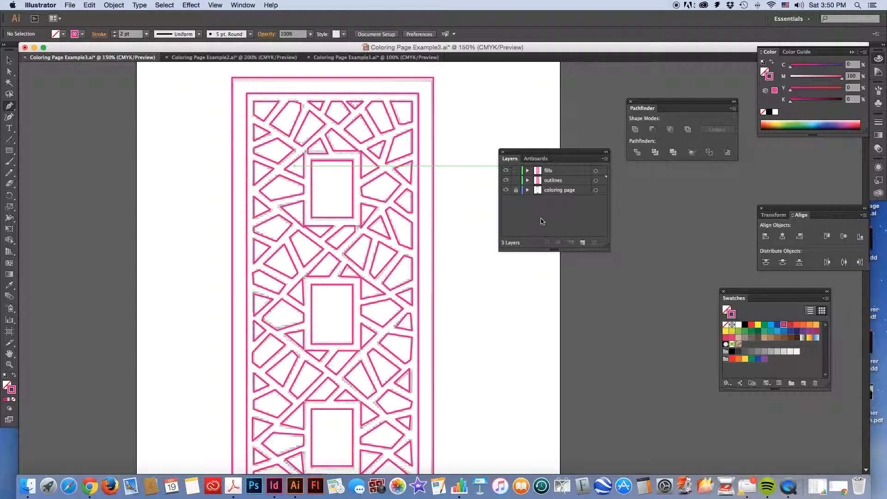
# Lock the outlines layer, make the fills layer active and switch to the Selection tool
pyautogui.click(516, 180)
pyautogui.click(559, 172)
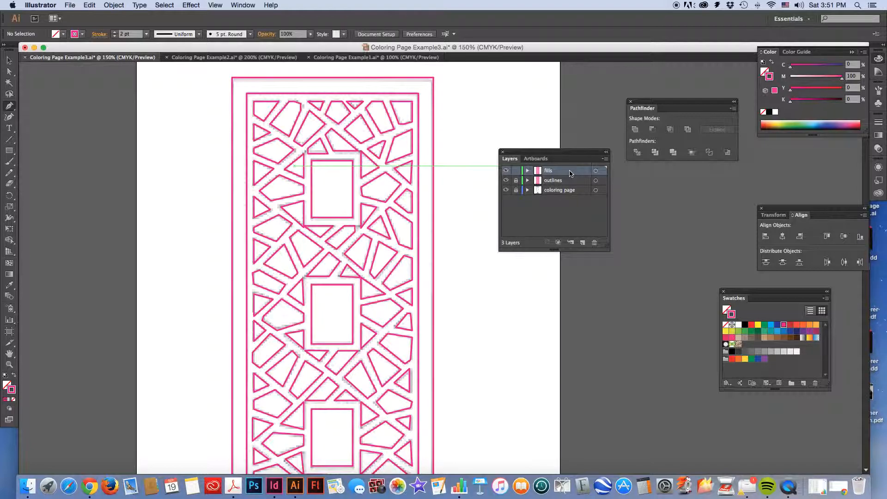
pyautogui.click(9, 61)
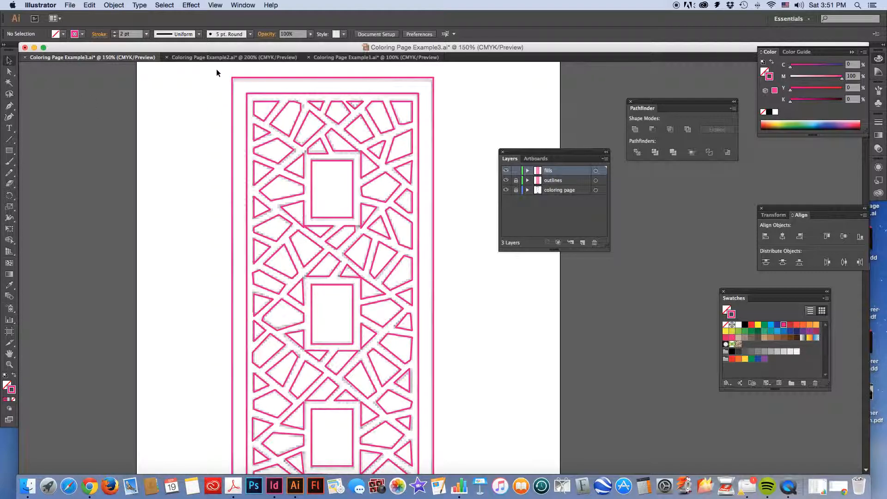
# Try selecting all artwork on the fills layer with a marquee and with Select All, deselecting after each
pyautogui.press('super+1')
pyautogui.moveTo(284, 126); pyautogui.dragTo(467, 468)
pyautogui.click(486, 347)
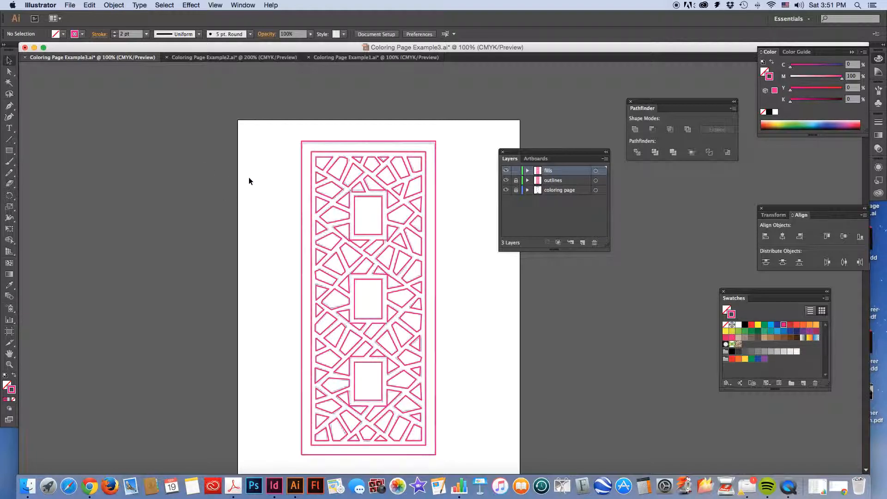
pyautogui.click(164, 5)
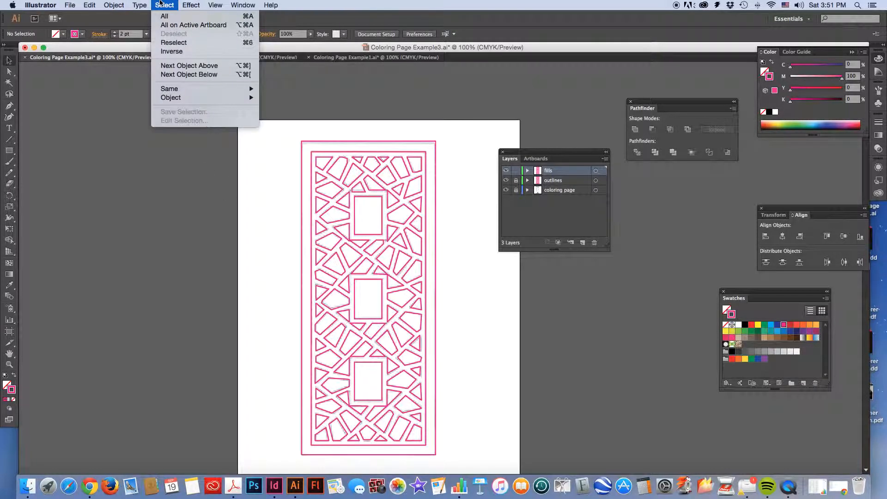
pyautogui.click(175, 20)
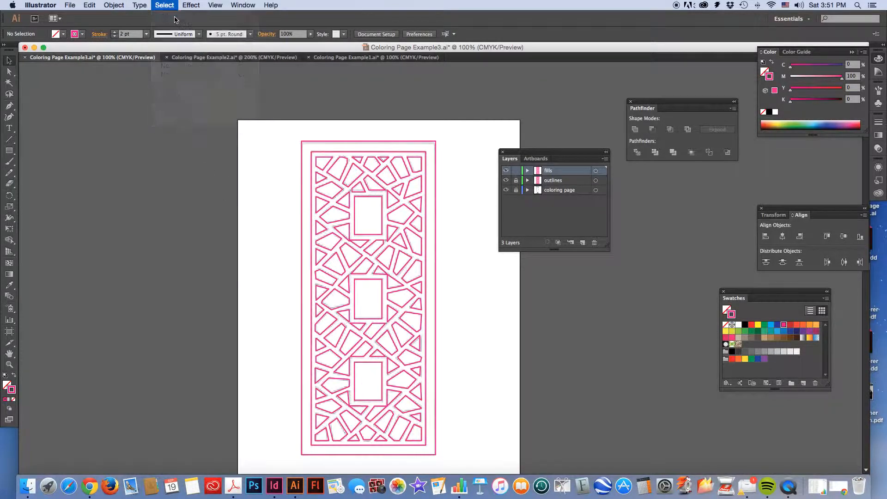
pyautogui.click(266, 165)
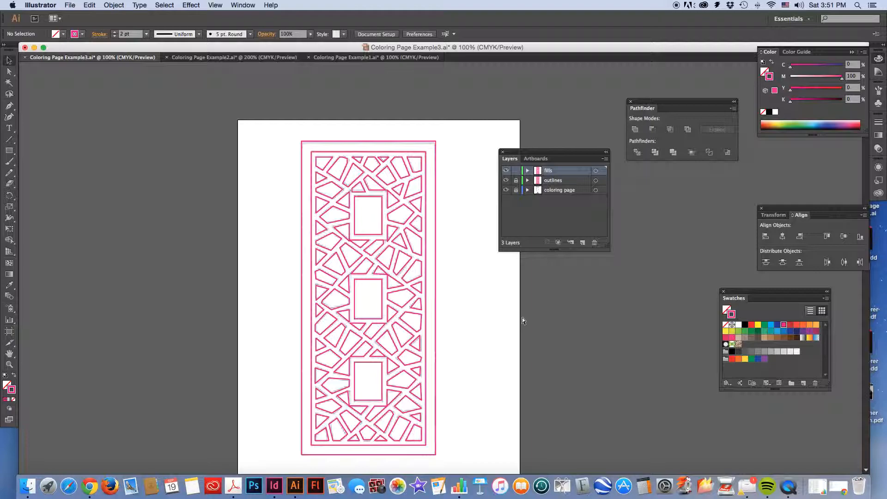
# Select all artwork on the fills layer, swap its fill and stroke, and set the fill to light gray (K 20)
pyautogui.press('super+a')
pyautogui.scroll(1, 522, 318)
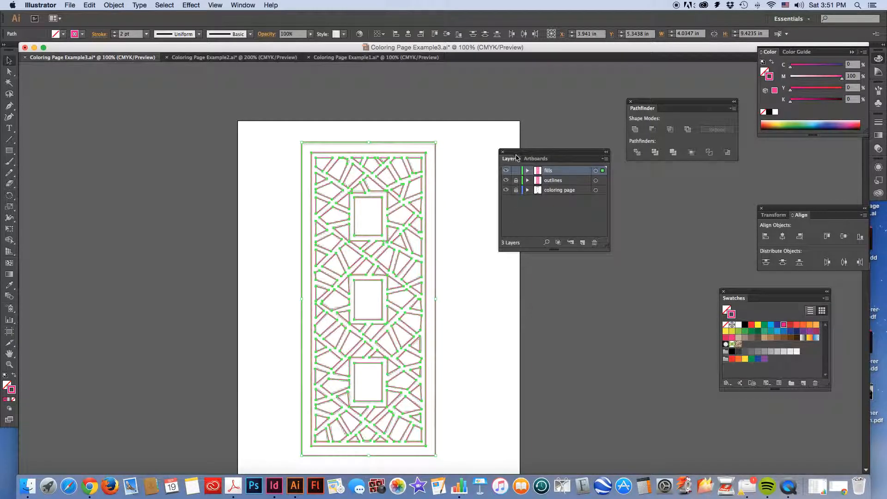
pyautogui.click(14, 377)
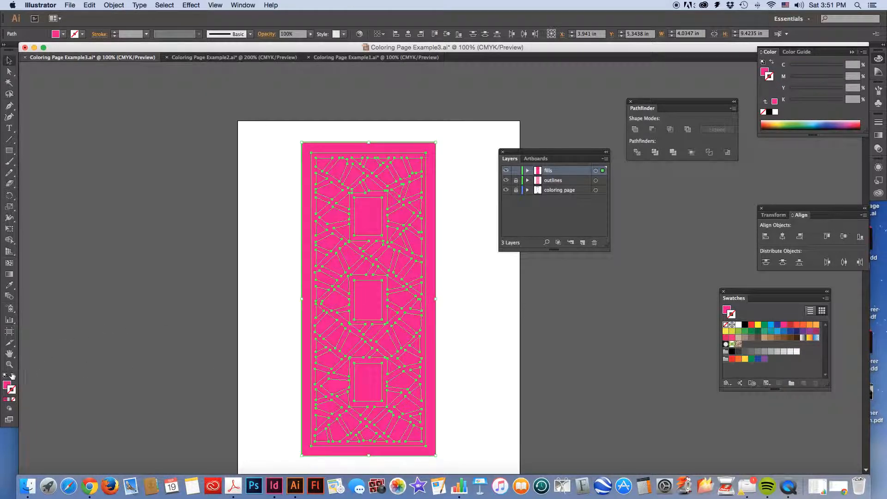
pyautogui.click(13, 376)
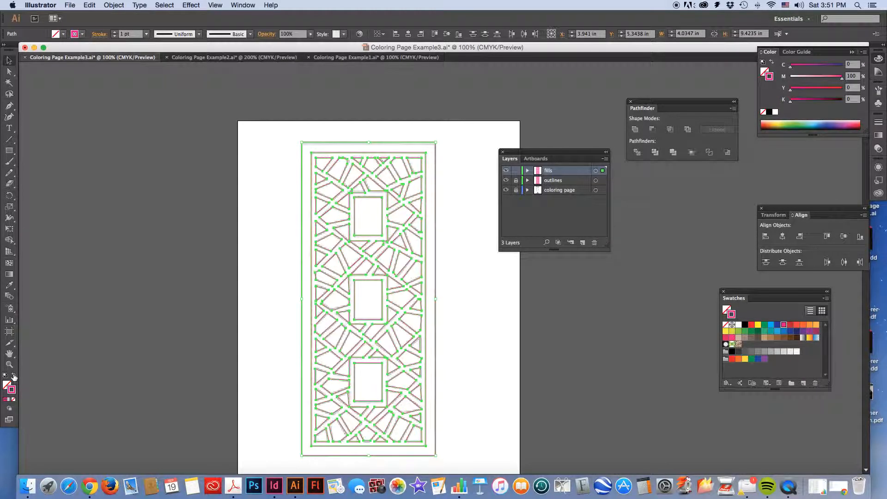
pyautogui.click(13, 377)
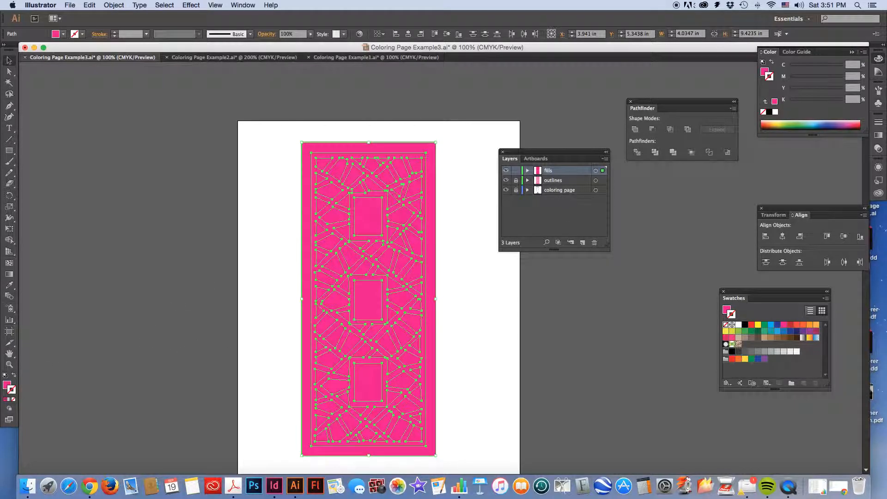
pyautogui.click(7, 384)
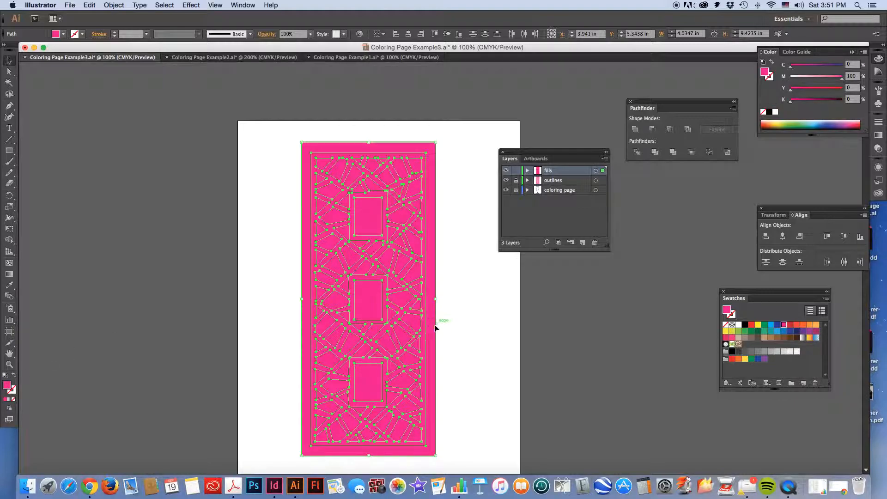
pyautogui.click(783, 352)
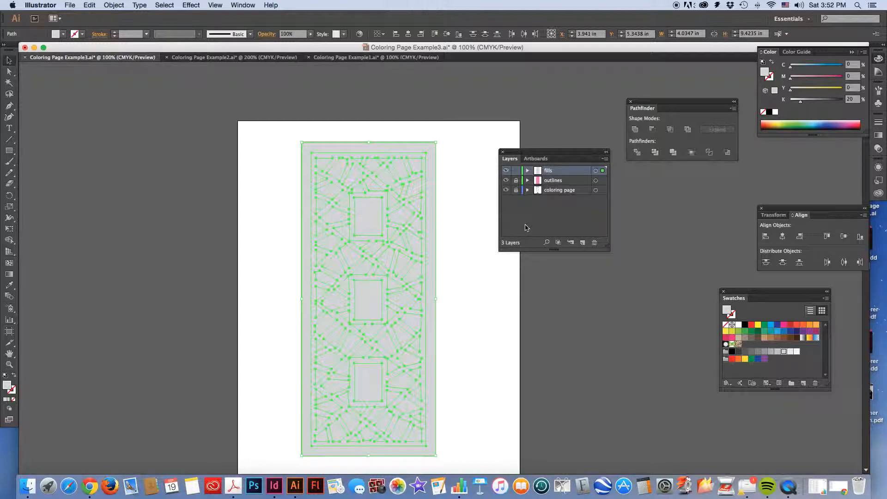
# Split the selected fills artwork with Pathfinder Divide, ungroup the result and deselect it
pyautogui.moveTo(654, 102); pyautogui.dragTo(639, 153)
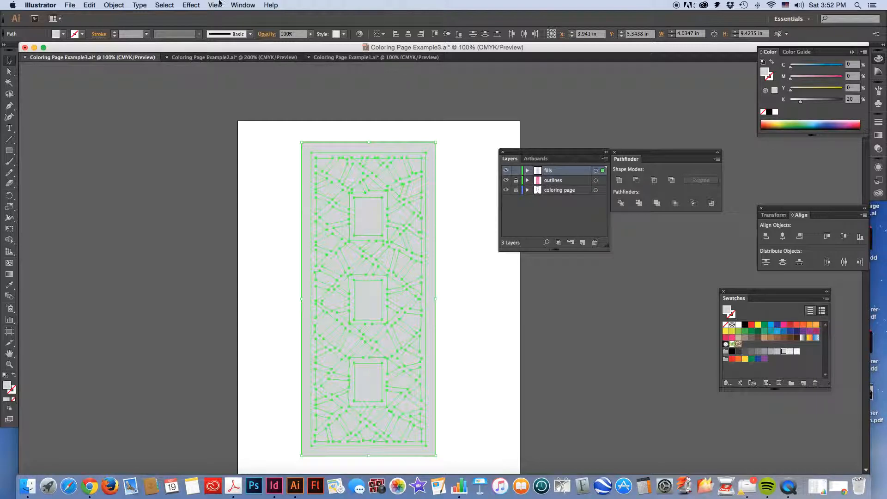
pyautogui.click(239, 4)
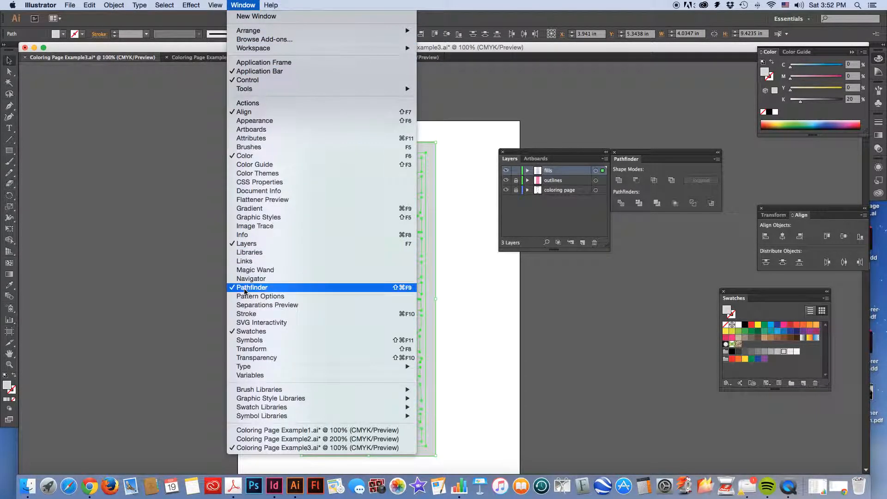
pyautogui.click(706, 178)
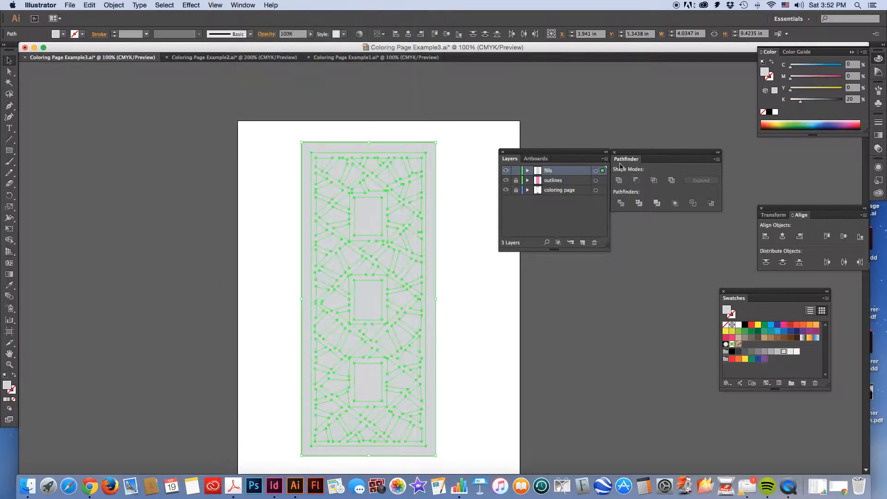
pyautogui.click(621, 204)
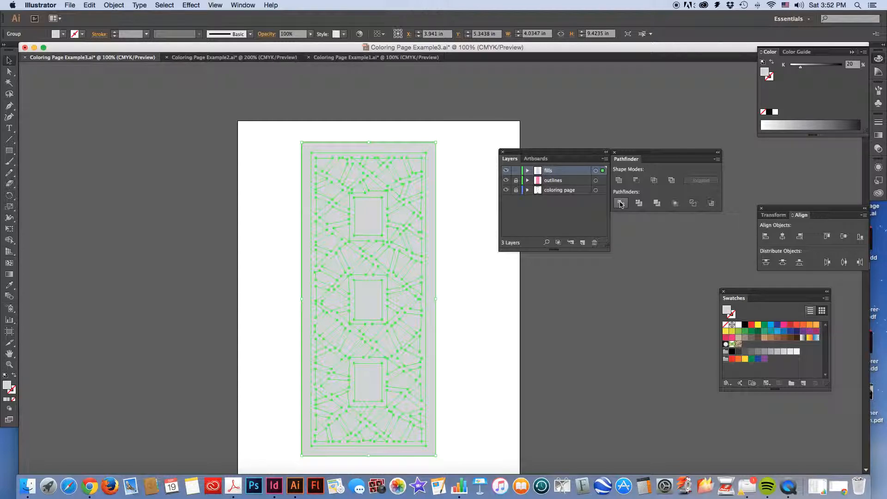
pyautogui.click(114, 5)
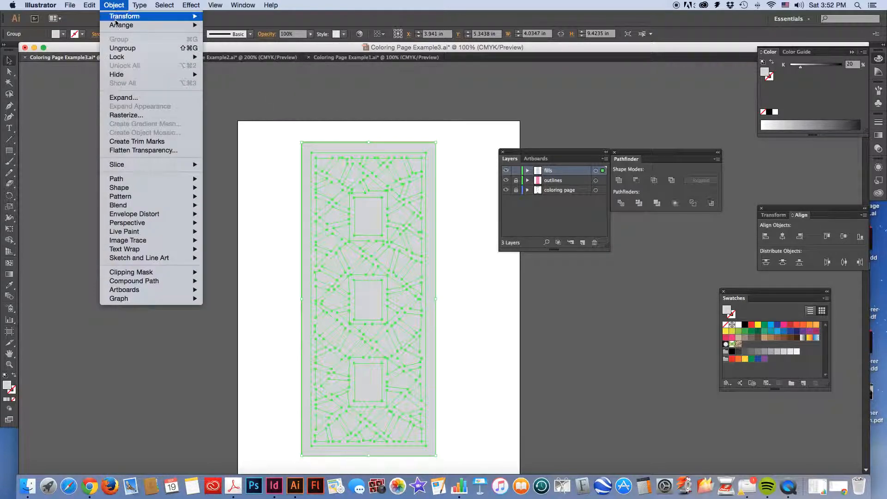
pyautogui.click(123, 48)
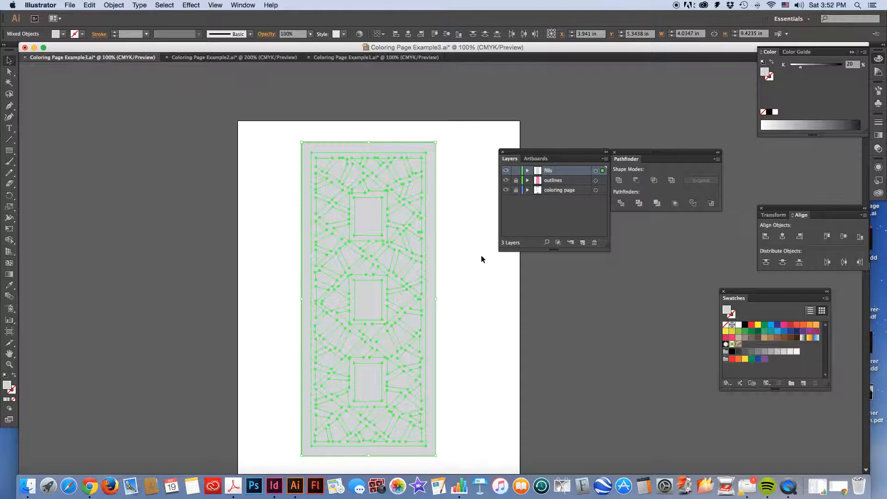
pyautogui.click(471, 217)
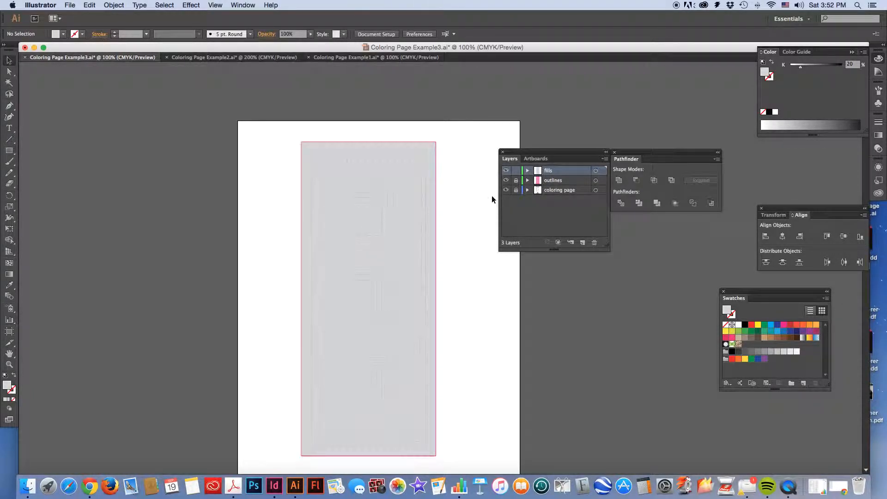
# Hide the outlines layer and pick several gray shapes with the Direct Selection tool to check that they are separate pieces
pyautogui.click(506, 180)
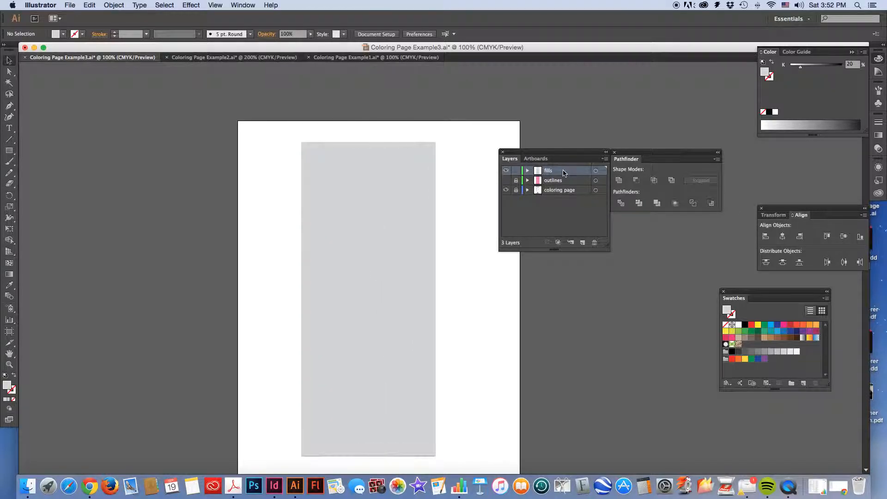
pyautogui.press('a')
pyautogui.press('super+equal')
pyautogui.press('super+equal')
pyautogui.press('super+equal')
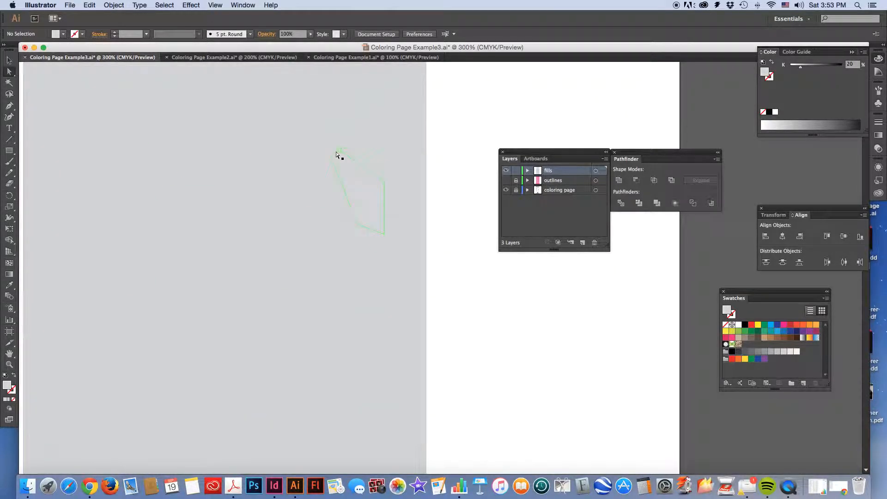
pyautogui.click(357, 153)
pyautogui.click(465, 139)
pyautogui.click(371, 137)
pyautogui.click(327, 121)
pyautogui.click(317, 189)
pyautogui.click(364, 185)
pyautogui.click(286, 158)
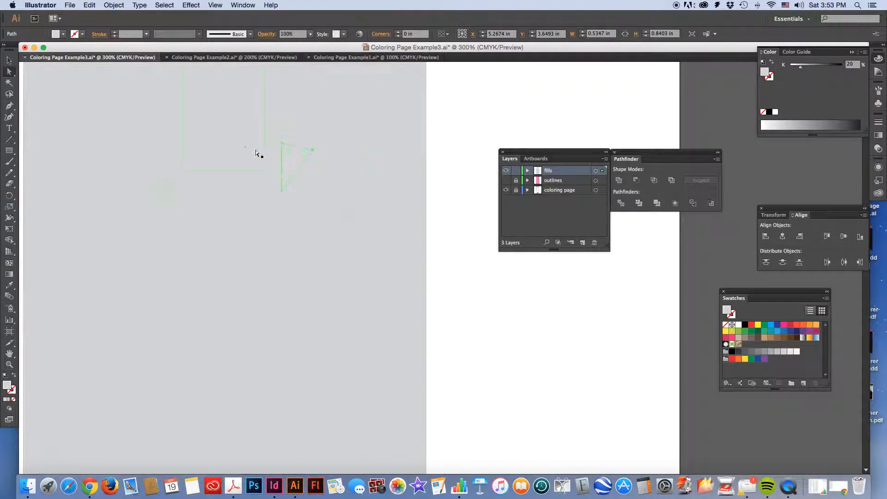
pyautogui.click(236, 145)
pyautogui.click(253, 198)
pyautogui.press('super+minus')
pyautogui.press('super+minus')
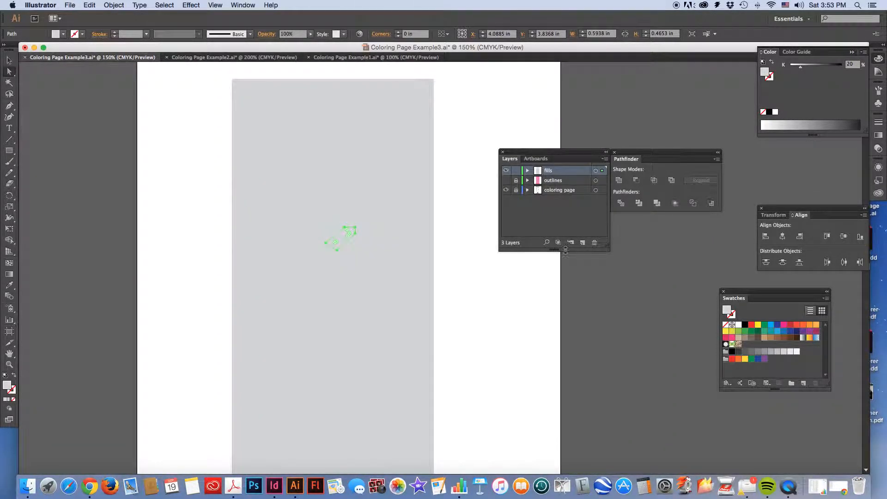
pyautogui.click(486, 125)
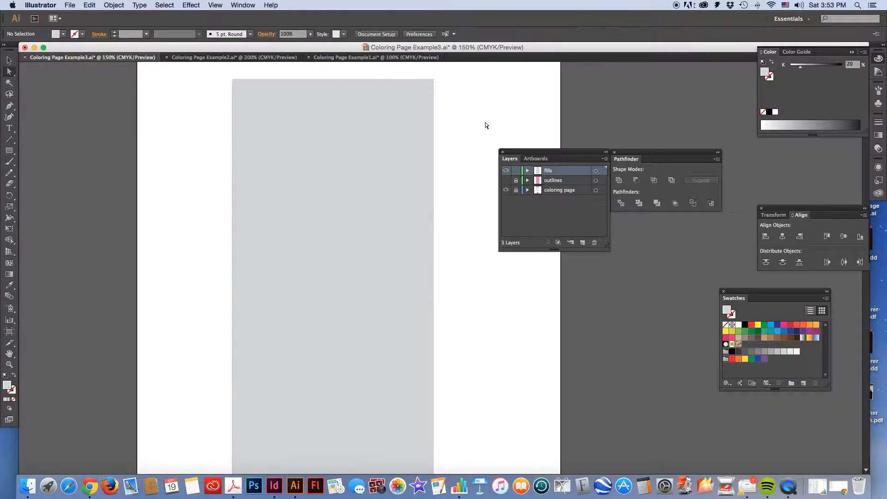
# Reshow the outlines layer, revert the fills artwork to its undivided magenta fill, and swap the fill and stroke
pyautogui.click(506, 181)
pyautogui.press('super+a')
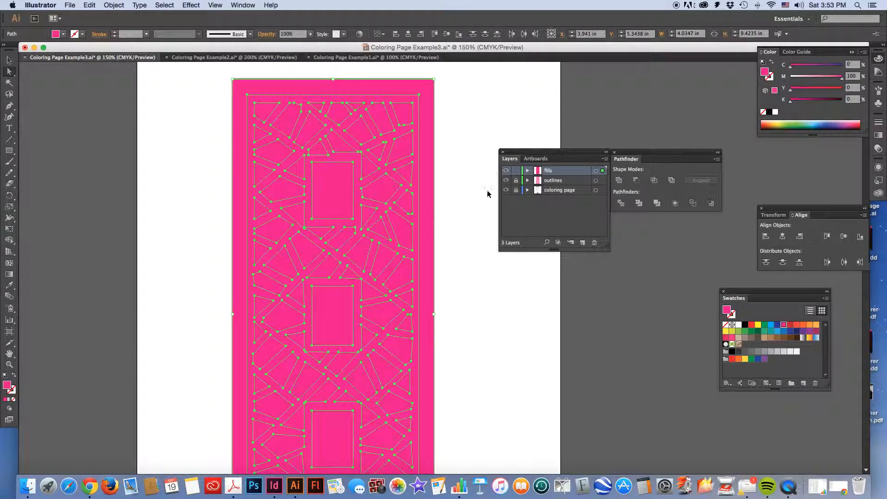
pyautogui.hotkey('shift', 'x')
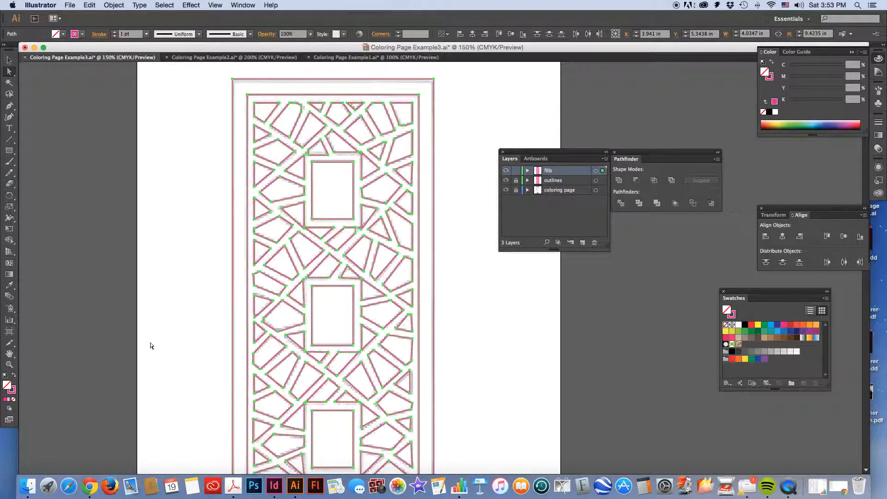
# Give the selected fills artwork a gray fill (K 30) with no stroke and split it into ungrouped pieces with Pathfinder Divide
pyautogui.click(14, 376)
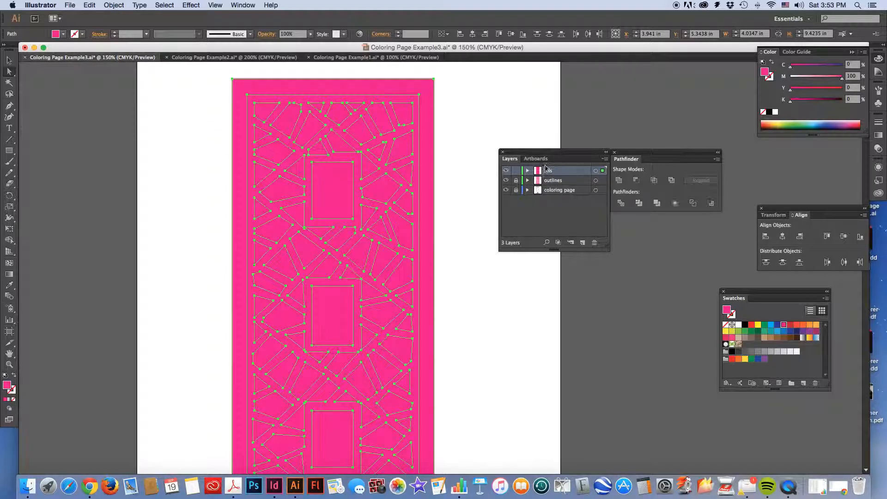
pyautogui.click(777, 351)
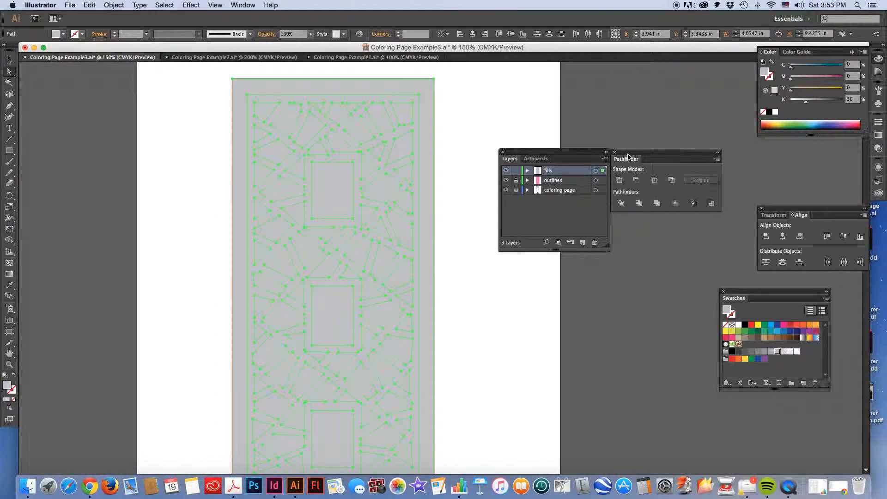
pyautogui.click(621, 204)
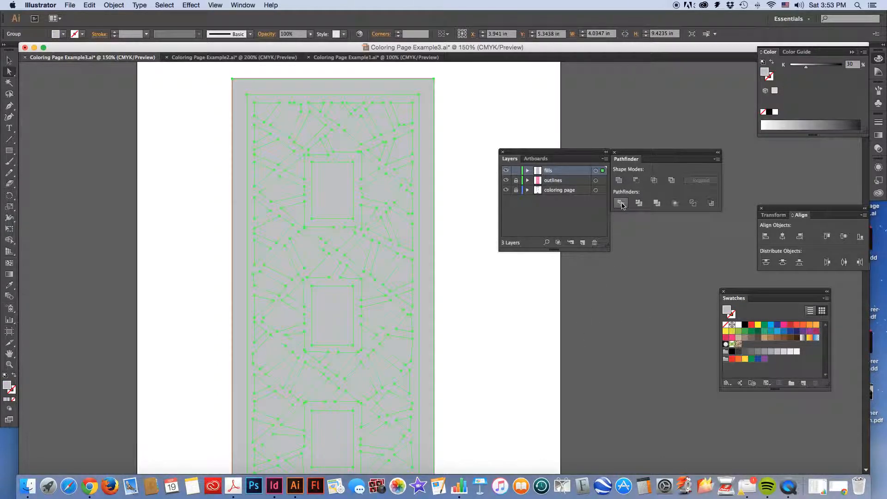
pyautogui.click(116, 4)
pyautogui.click(125, 48)
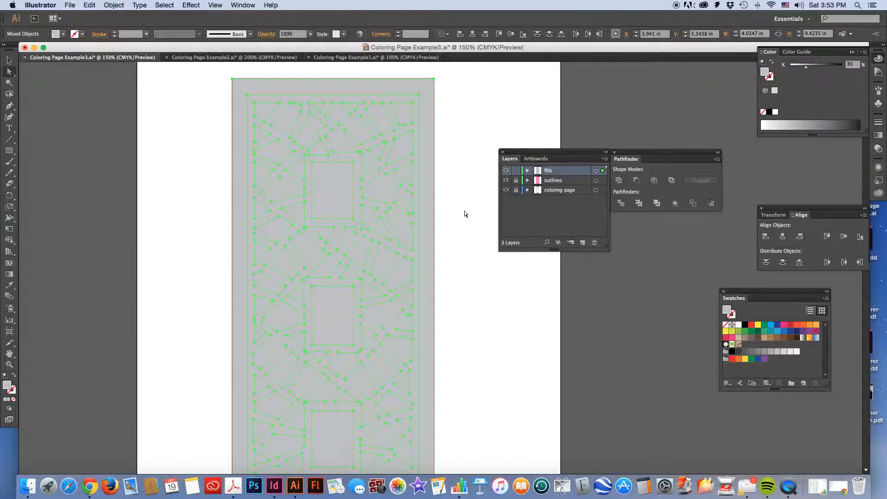
pyautogui.click(544, 214)
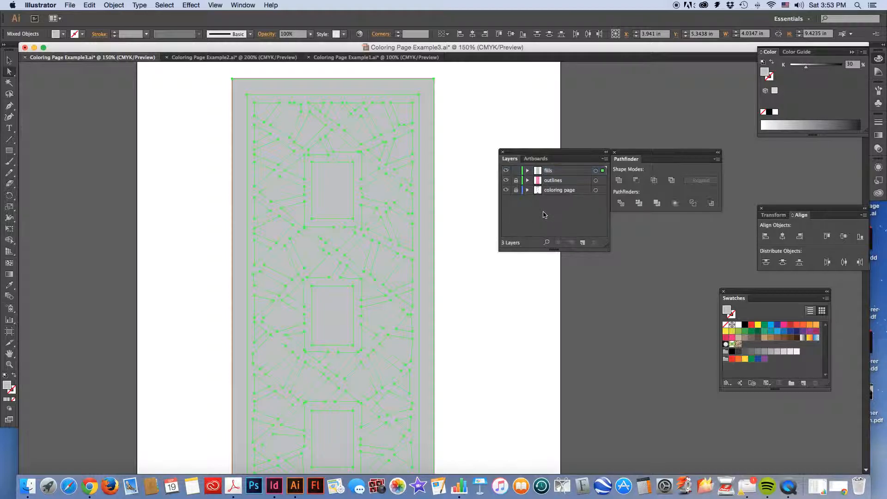
pyautogui.click(483, 205)
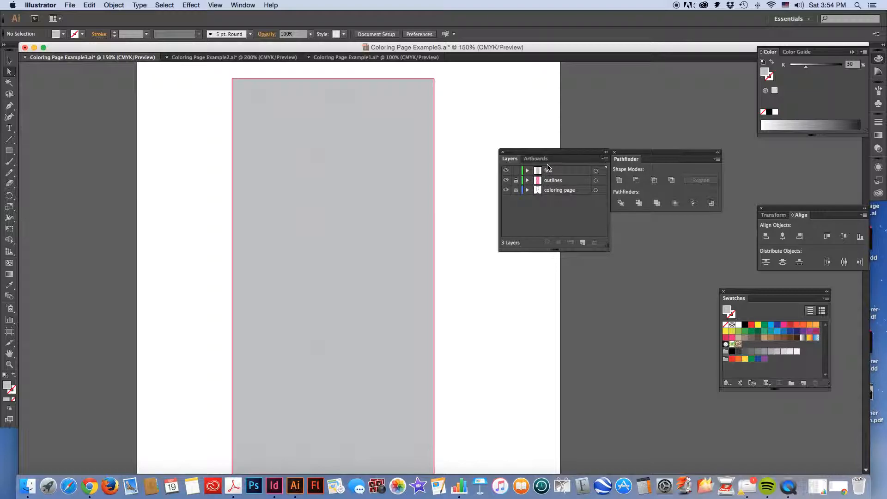
# Move the outlines layer above the fills layer, then lock the fills layer and unlock the outlines layer for editing
pyautogui.click(567, 180)
pyautogui.moveTo(566, 180); pyautogui.dragTo(564, 168)
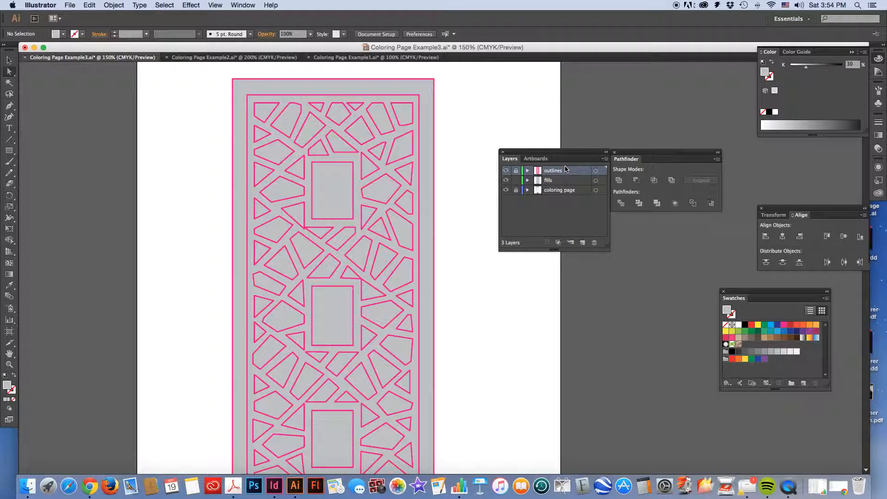
pyautogui.click(515, 190)
pyautogui.click(559, 181)
pyautogui.click(560, 172)
# Select all artwork on the outlines layer, set its stroke to black and deselect it
pyautogui.press('super+a')
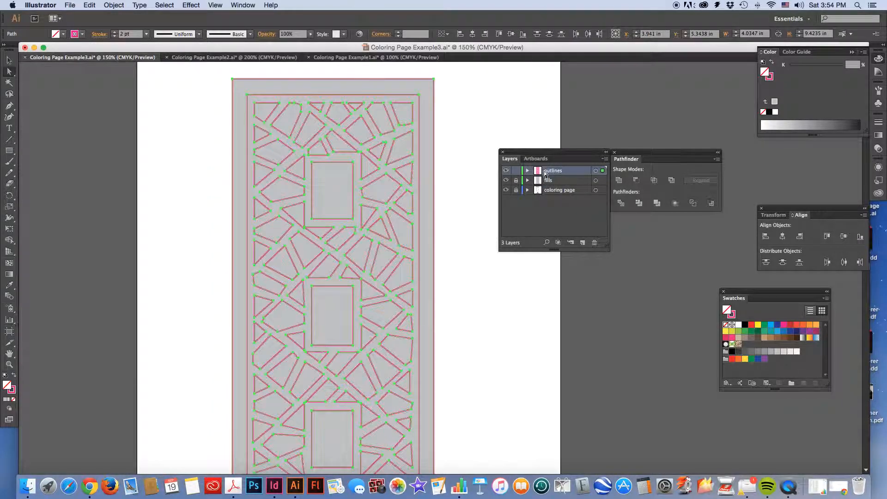
pyautogui.click(12, 390)
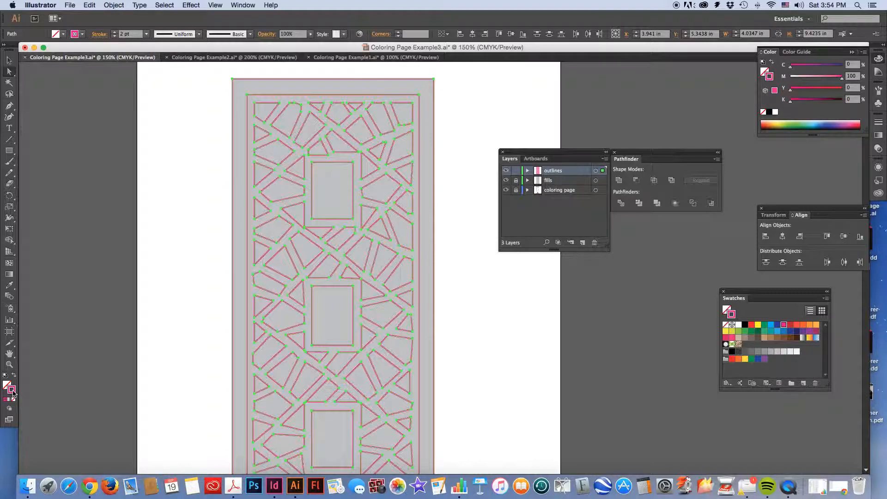
pyautogui.click(745, 325)
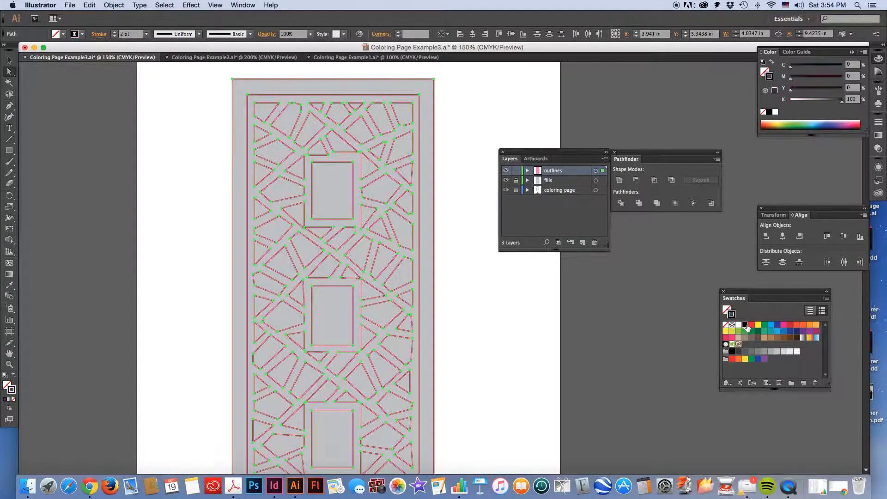
pyautogui.click(9, 62)
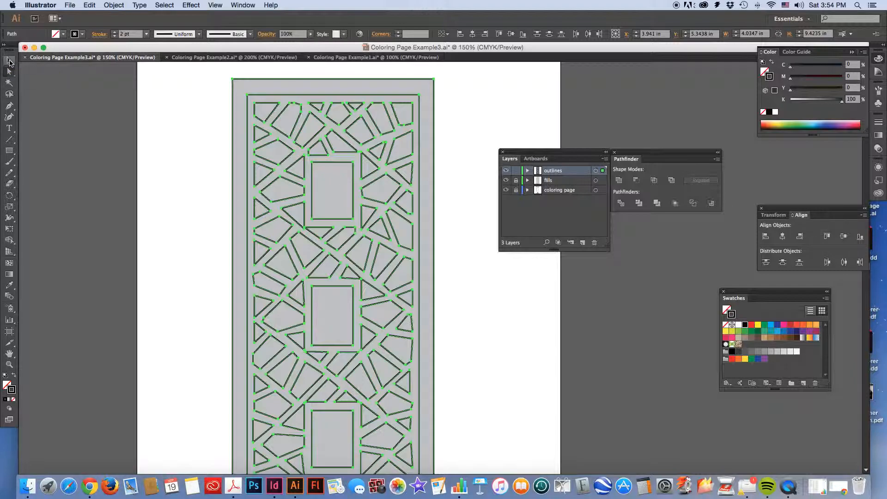
pyautogui.click(186, 146)
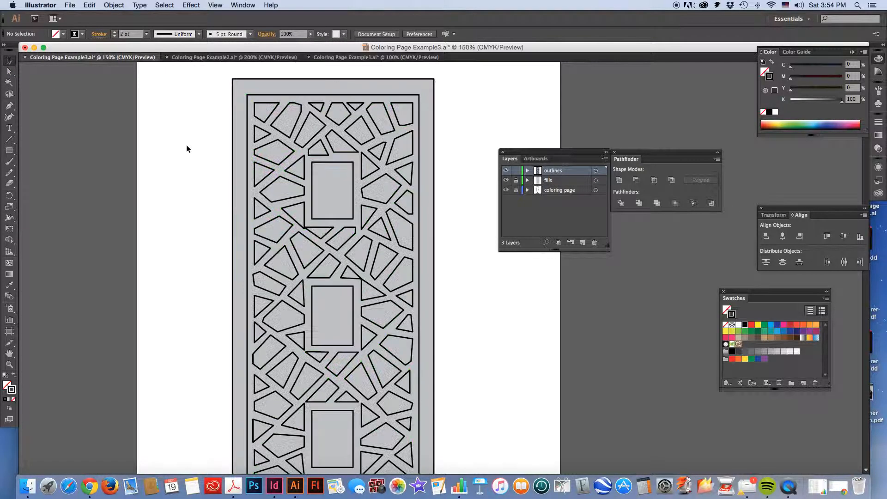
# Lock the outlines layer, make the unlocked fills layer active, and place the Swatches panel just above the Layers panel
pyautogui.click(516, 170)
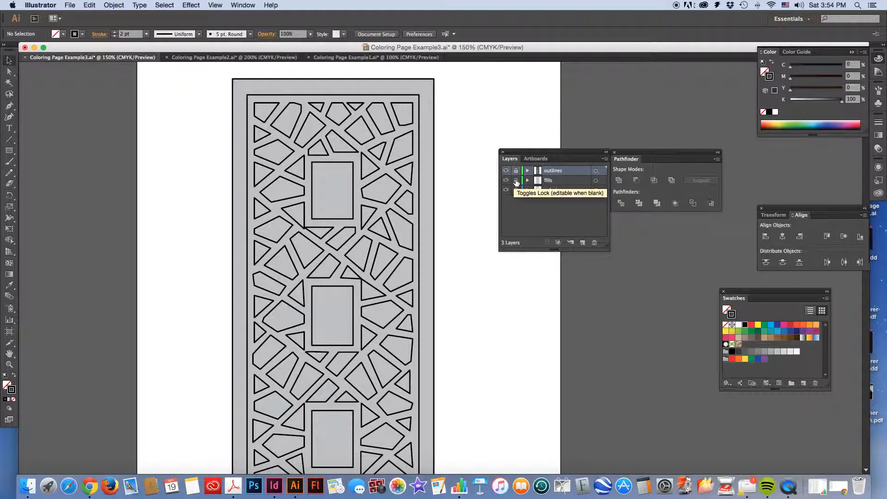
pyautogui.click(516, 180)
pyautogui.click(565, 181)
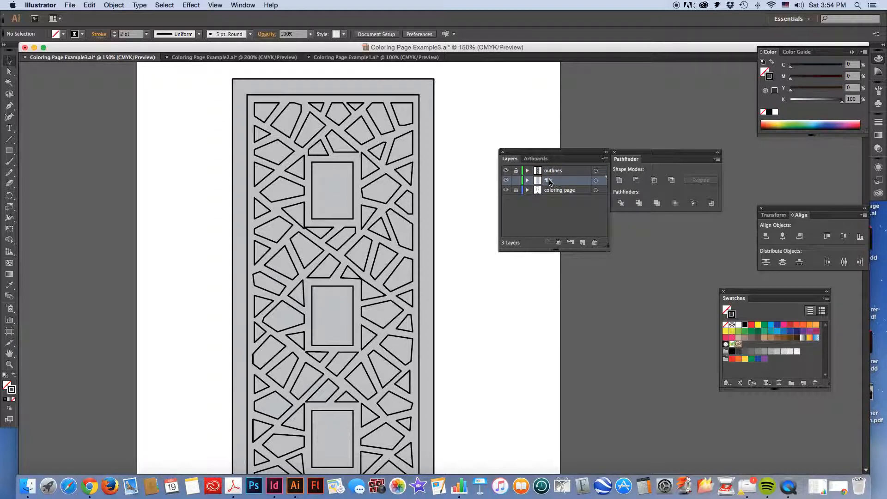
pyautogui.press('a')
pyautogui.moveTo(752, 295); pyautogui.dragTo(592, 52)
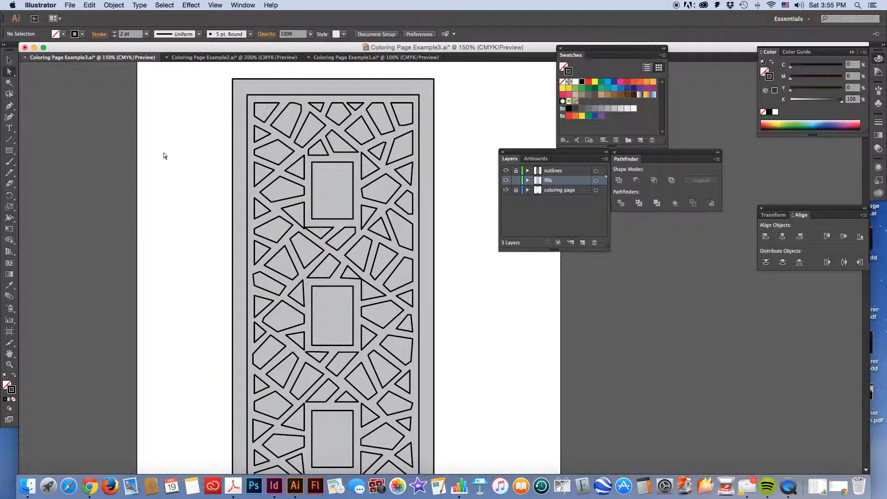
# Select several gray shapes on the fills layer one at a time to check that each is a separate piece
pyautogui.click(9, 61)
pyautogui.click(334, 187)
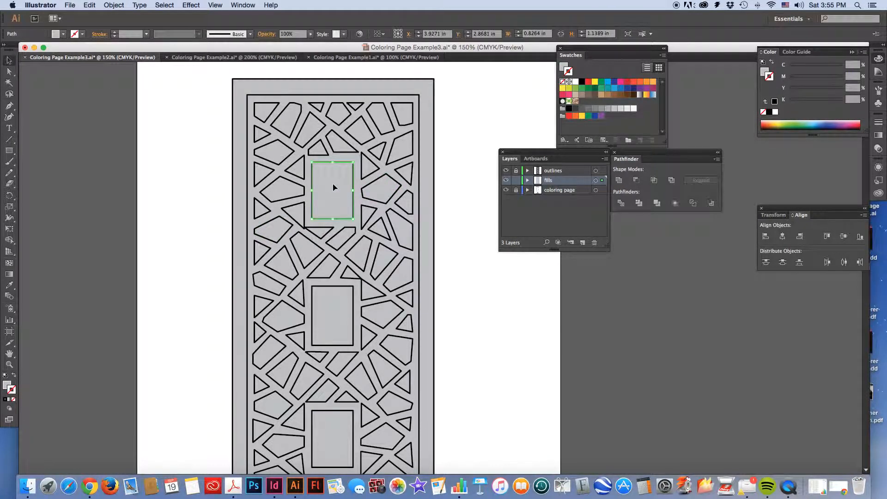
pyautogui.click(382, 189)
pyautogui.click(360, 129)
pyautogui.click(387, 121)
pyautogui.click(441, 154)
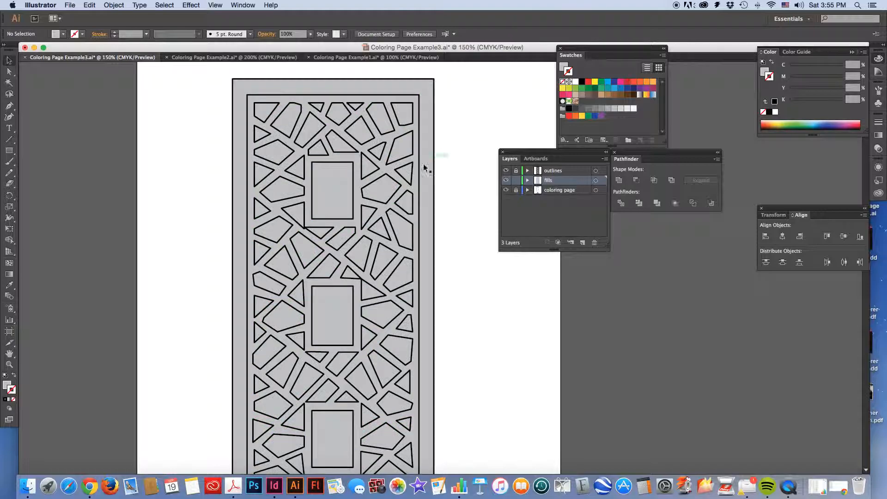
# Select the three large central rectangles together and fill them with blue (C 70, M 15)
pyautogui.click(333, 181)
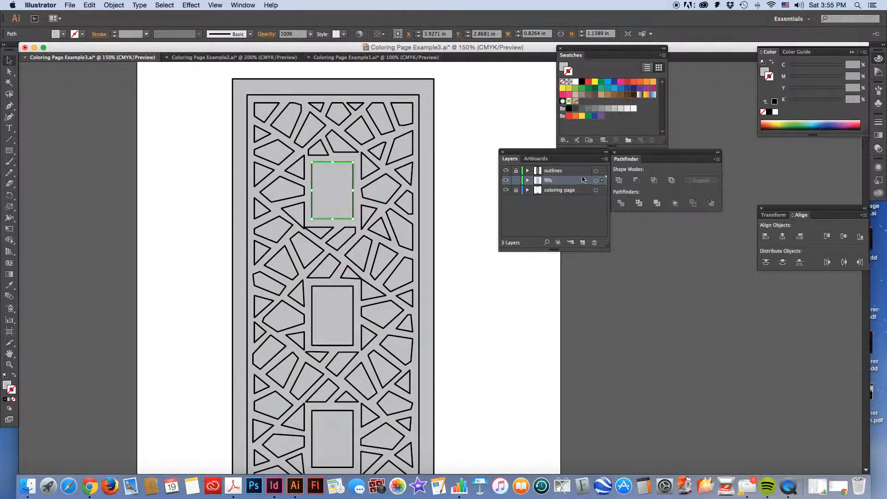
pyautogui.keyDown('shift'); pyautogui.click(326, 312); pyautogui.keyUp('shift')
pyautogui.keyDown('shift'); pyautogui.click(343, 442); pyautogui.keyUp('shift')
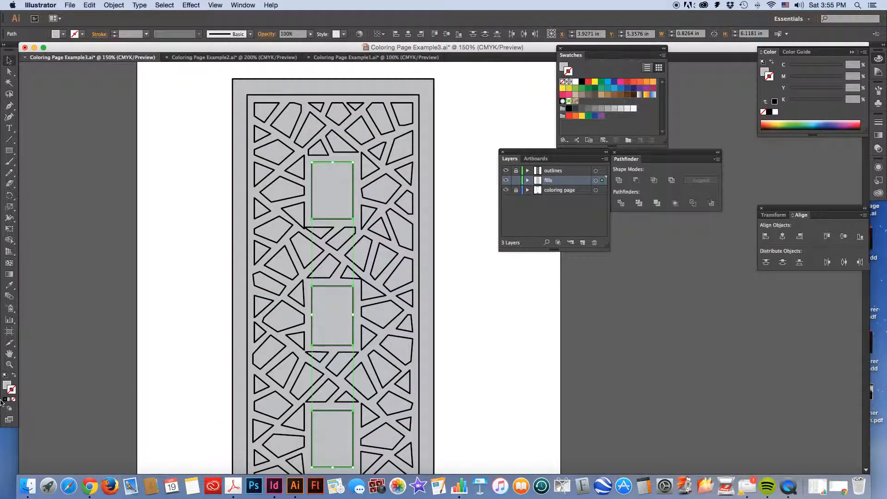
pyautogui.click(6, 386)
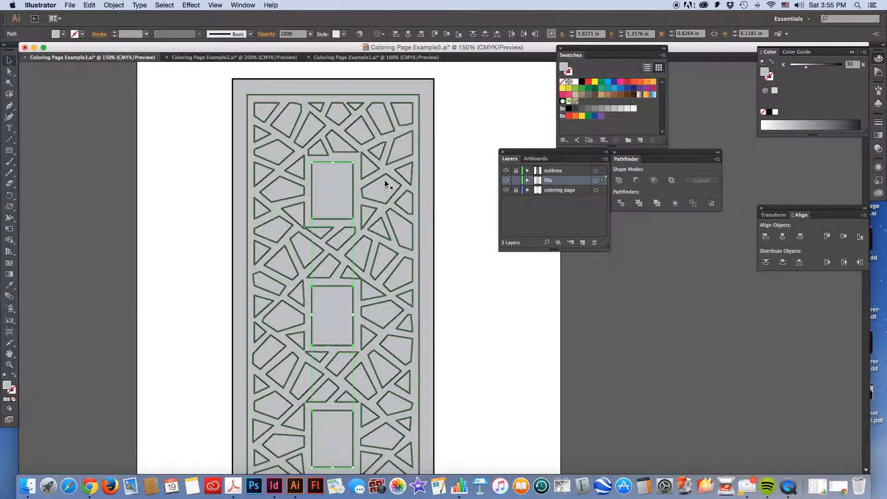
pyautogui.click(614, 89)
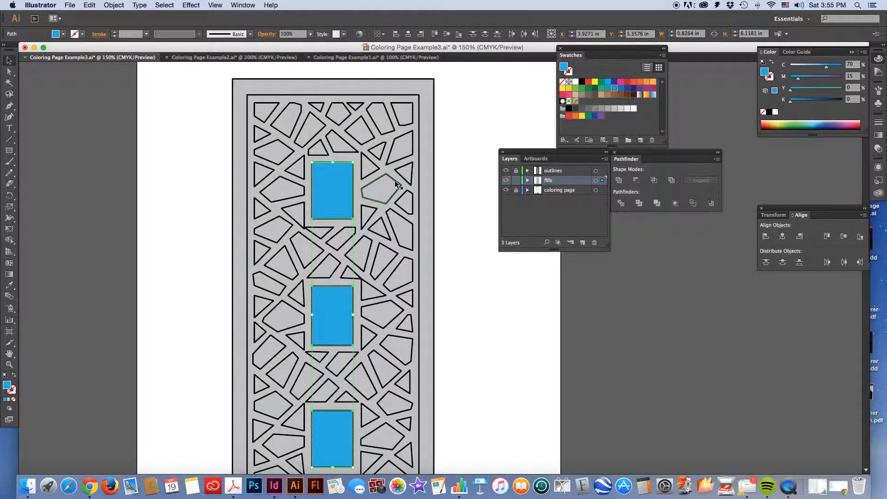
# Color three shapes in the pattern's upper-right corner individually: tan (C 25, M 40, Y 65), green, and blue (C 70, M 15)
pyautogui.click(383, 191)
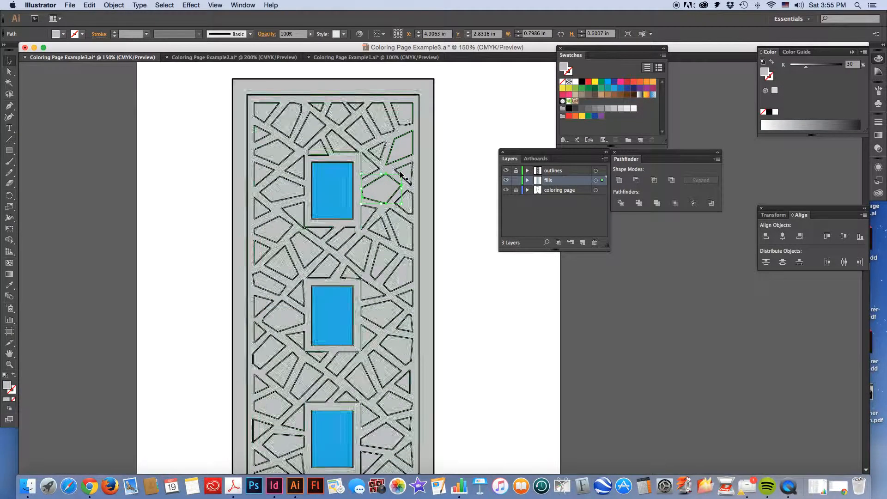
pyautogui.click(400, 142)
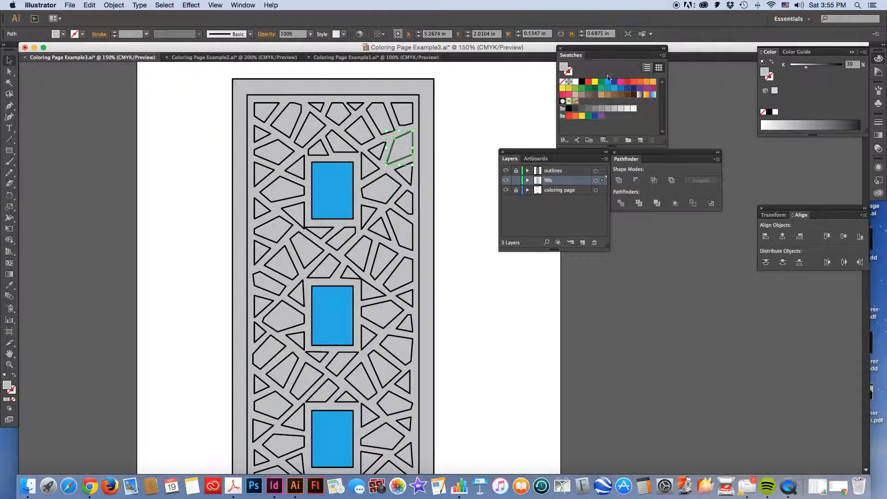
pyautogui.click(603, 94)
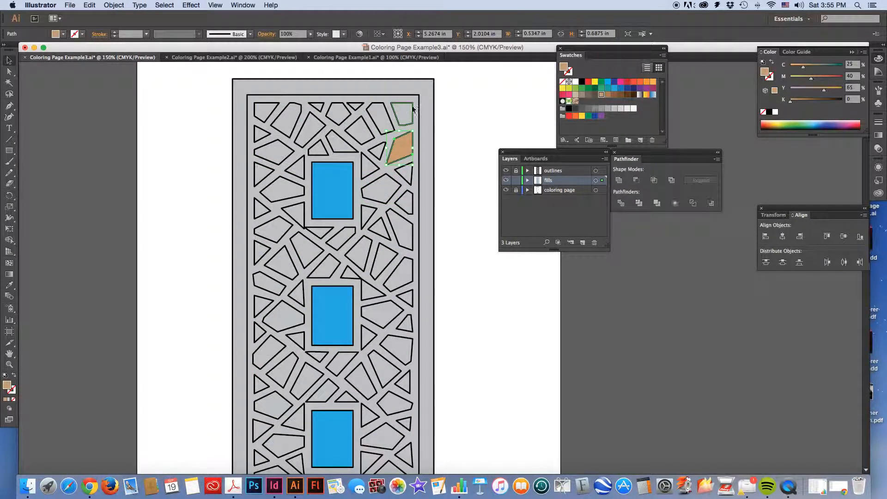
pyautogui.click(402, 111)
pyautogui.click(587, 90)
pyautogui.click(379, 118)
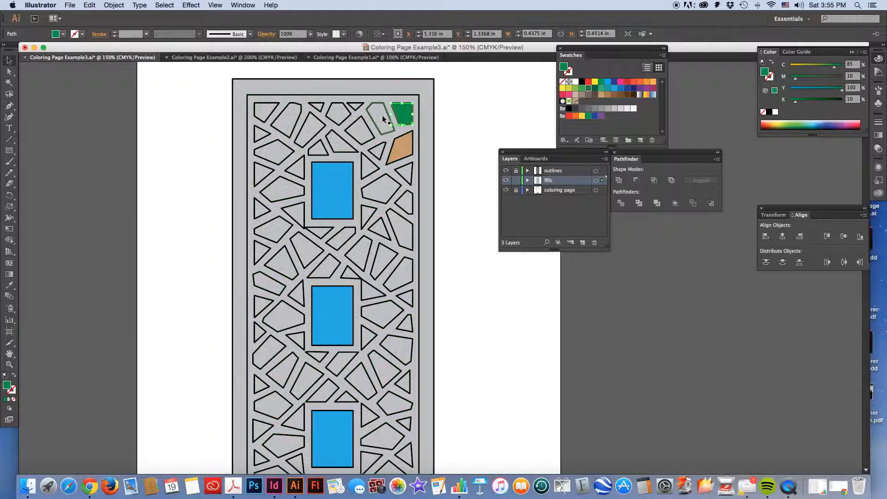
pyautogui.click(614, 88)
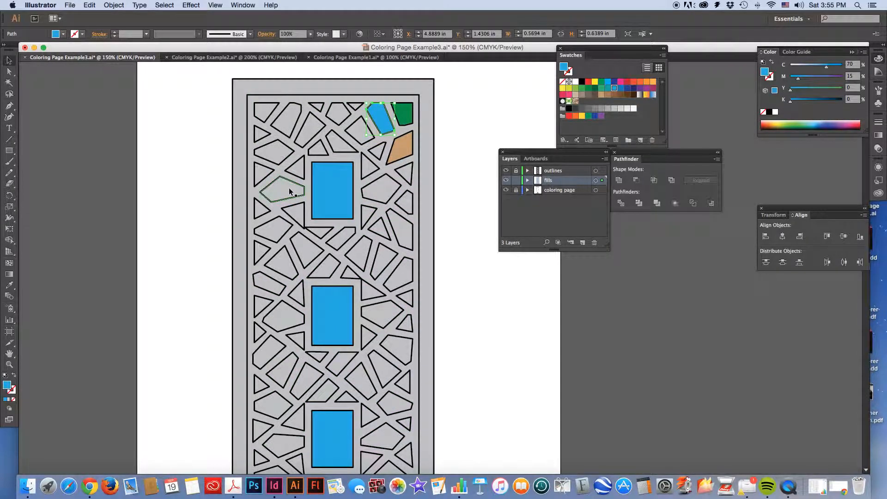
# Select scattered polygon shapes across the whole pattern together, fill them with yellow (C 20, Y 100) and deselect them
pyautogui.click(287, 119)
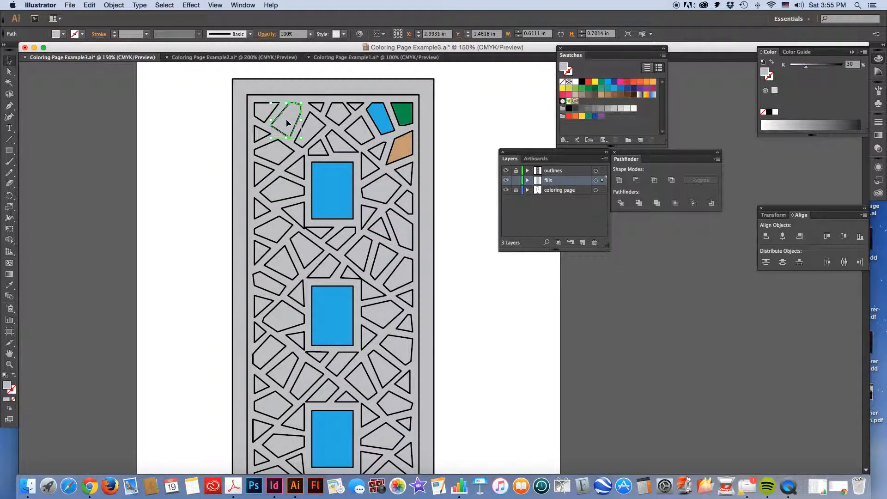
pyautogui.keyDown('shift'); pyautogui.click(292, 187); pyautogui.keyUp('shift')
pyautogui.keyDown('shift'); pyautogui.click(380, 188); pyautogui.keyUp('shift')
pyautogui.keyDown('shift'); pyautogui.click(400, 228); pyautogui.keyUp('shift')
pyautogui.keyDown('shift'); pyautogui.click(320, 233); pyautogui.keyUp('shift')
pyautogui.keyDown('shift'); pyautogui.click(307, 253); pyautogui.keyUp('shift')
pyautogui.keyDown('shift'); pyautogui.click(371, 314); pyautogui.keyUp('shift')
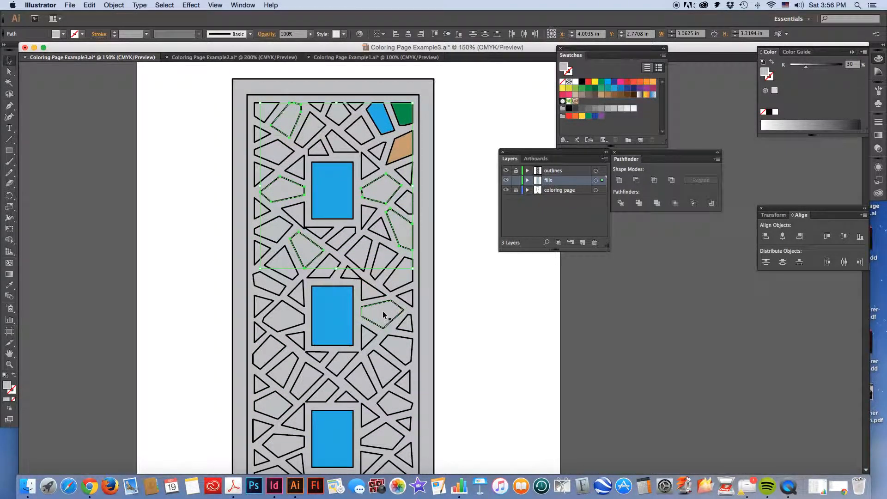
pyautogui.keyDown('shift'); pyautogui.click(298, 319); pyautogui.keyUp('shift')
pyautogui.keyDown('shift'); pyautogui.click(372, 358); pyautogui.keyUp('shift')
pyautogui.scroll(-3, 292, 273)
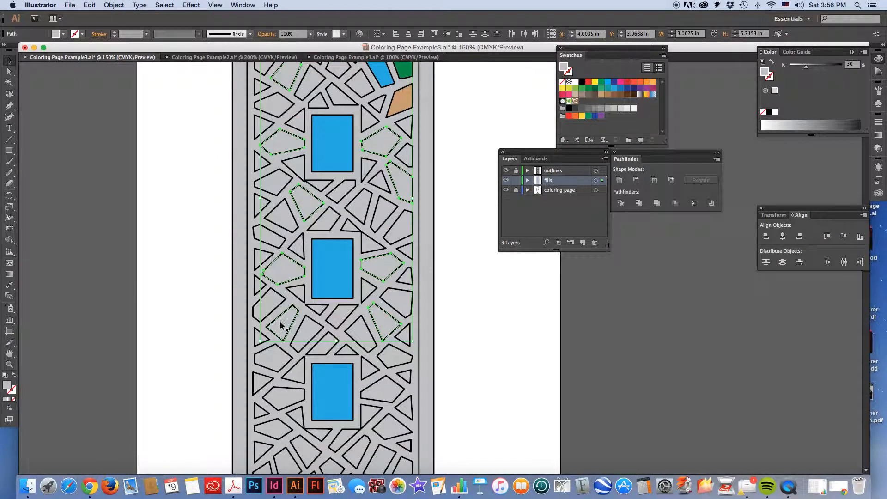
pyautogui.press('super+a')
pyautogui.scroll(-6, 322, 355)
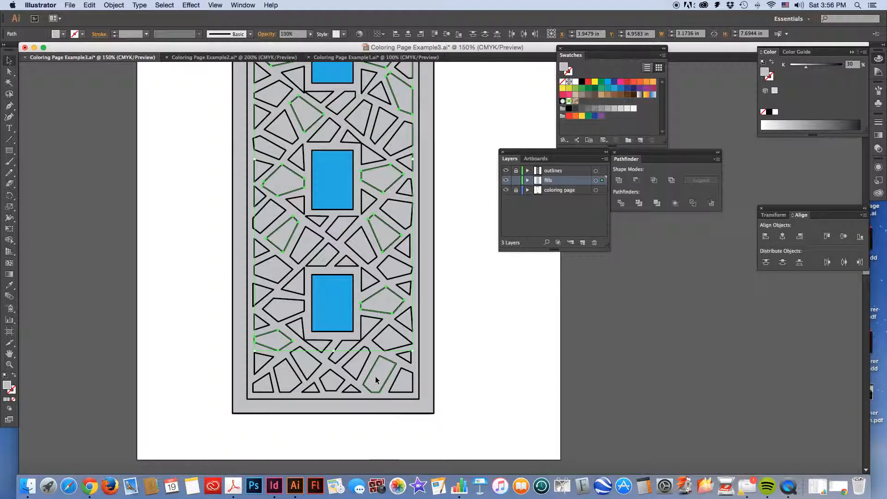
pyautogui.click(569, 89)
pyautogui.scroll(7, 459, 278)
pyautogui.scroll(3, 459, 281)
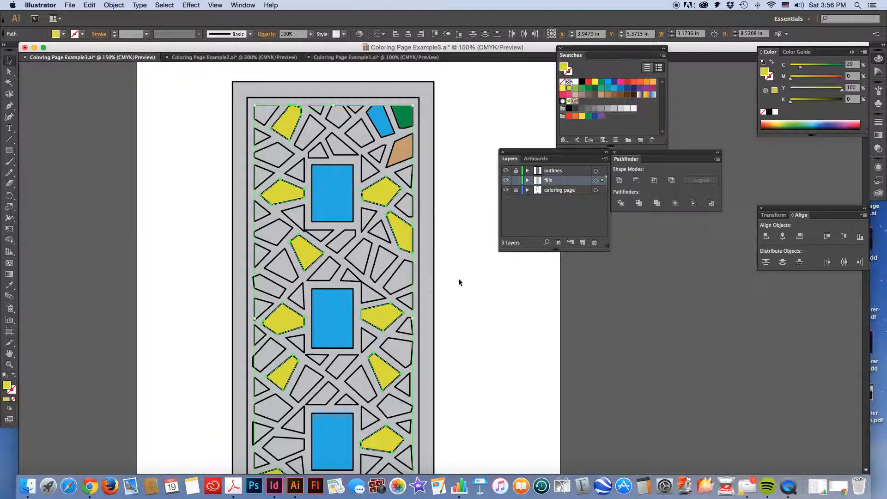
pyautogui.click(459, 282)
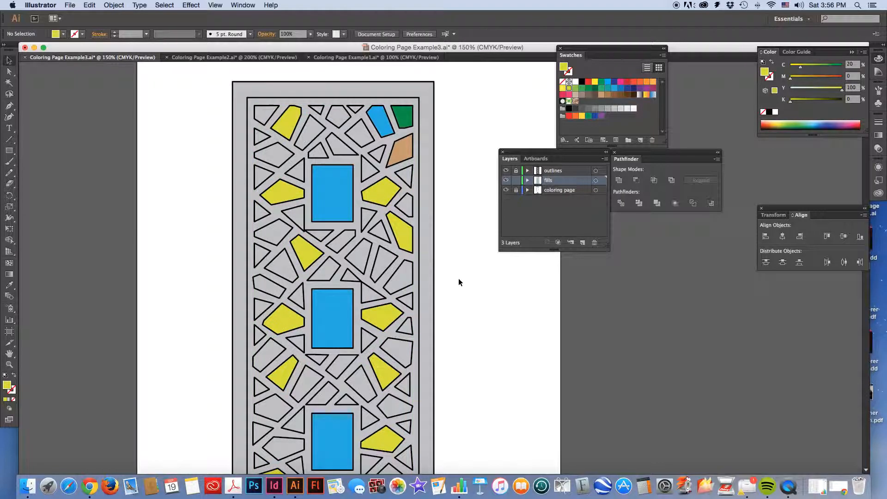
# Fill the lattice compound path between the polygon shapes with orange (M 50, Y 100)
pyautogui.click(402, 280)
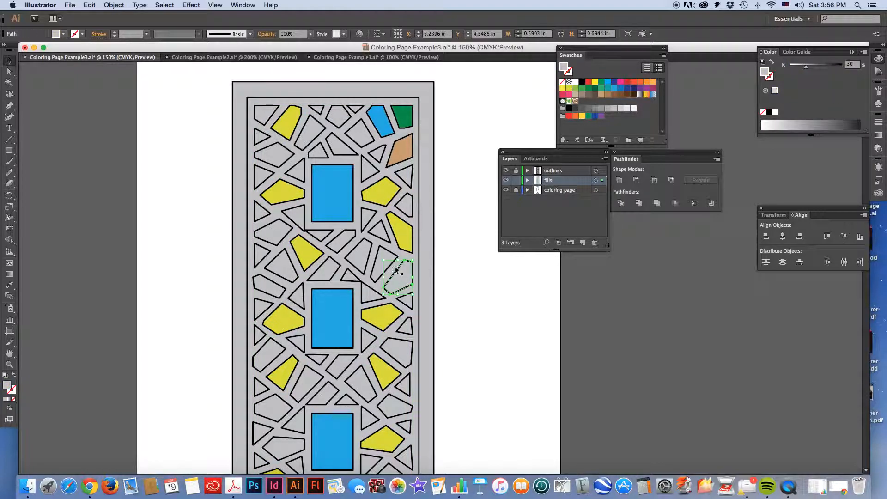
pyautogui.click(376, 244)
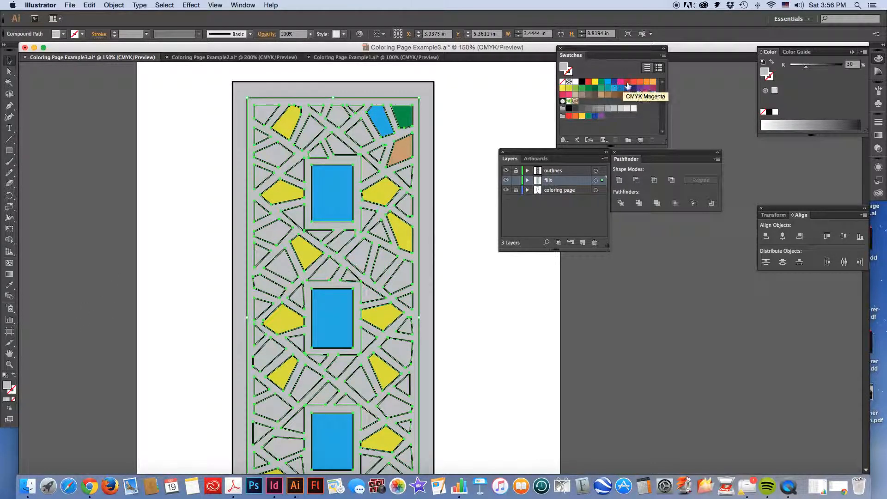
pyautogui.click(647, 82)
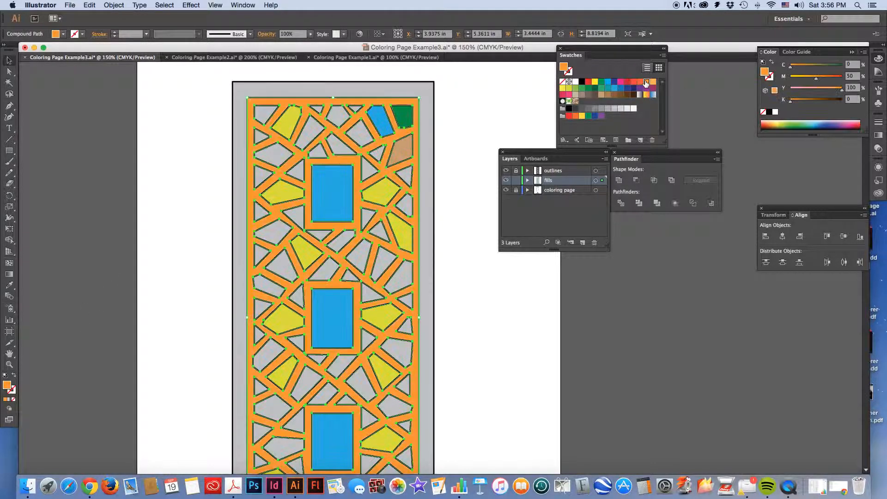
# Deselect the artwork and unlock the outlines and coloring page layers, leaving all three layers unlocked
pyautogui.click(513, 104)
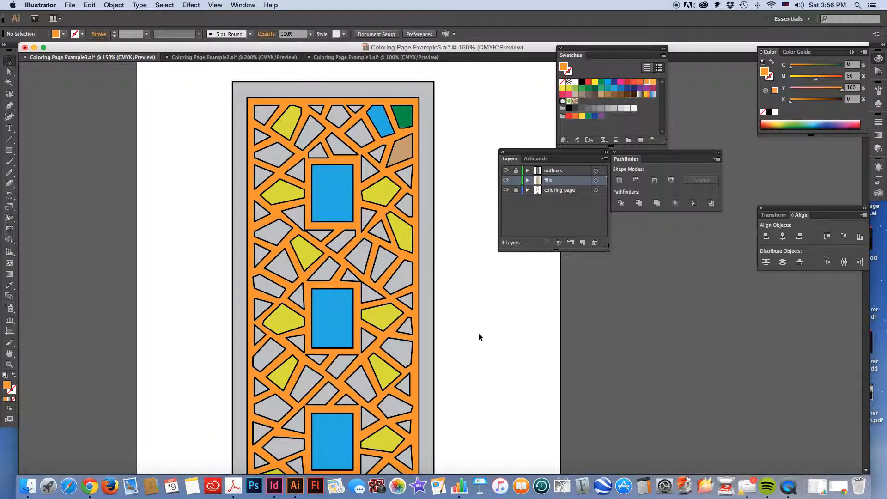
pyautogui.click(516, 180)
pyautogui.click(516, 170)
pyautogui.click(515, 180)
pyautogui.click(516, 190)
# Hide the fills and outlines layers to view the coloring page alone, and show the outlines and the fills again one by one
pyautogui.click(506, 180)
pyautogui.click(505, 170)
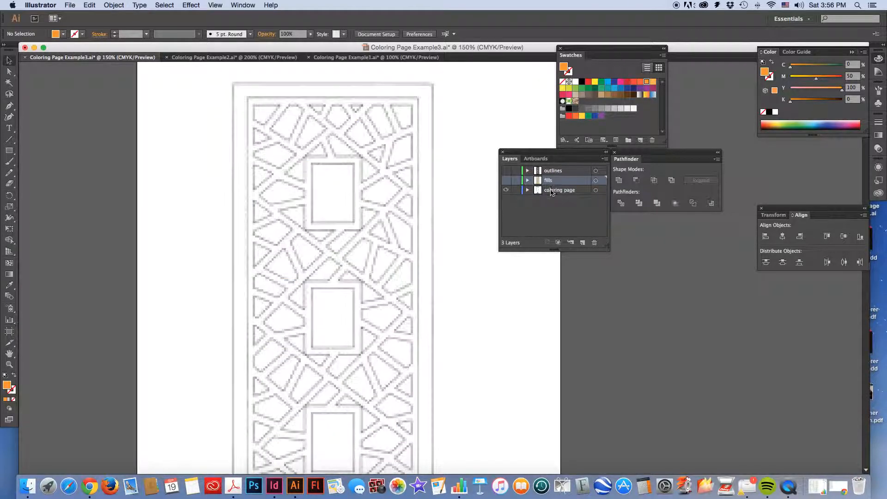
pyautogui.click(558, 191)
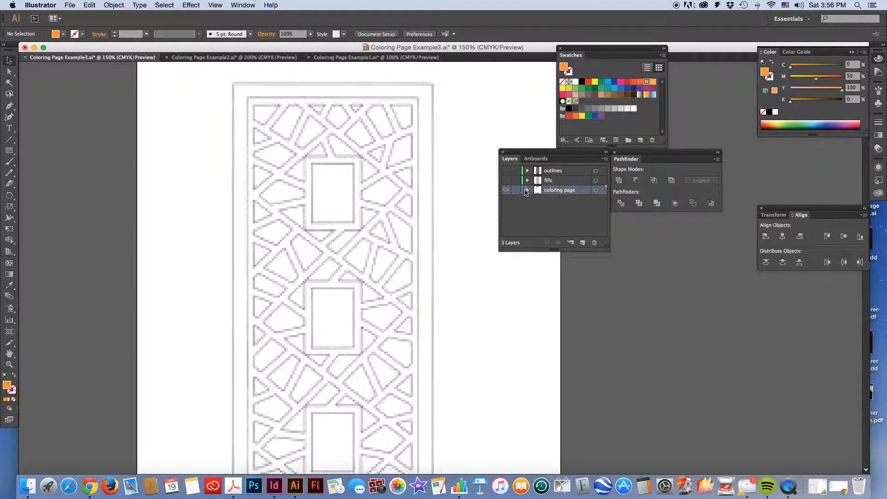
pyautogui.click(506, 170)
pyautogui.click(562, 173)
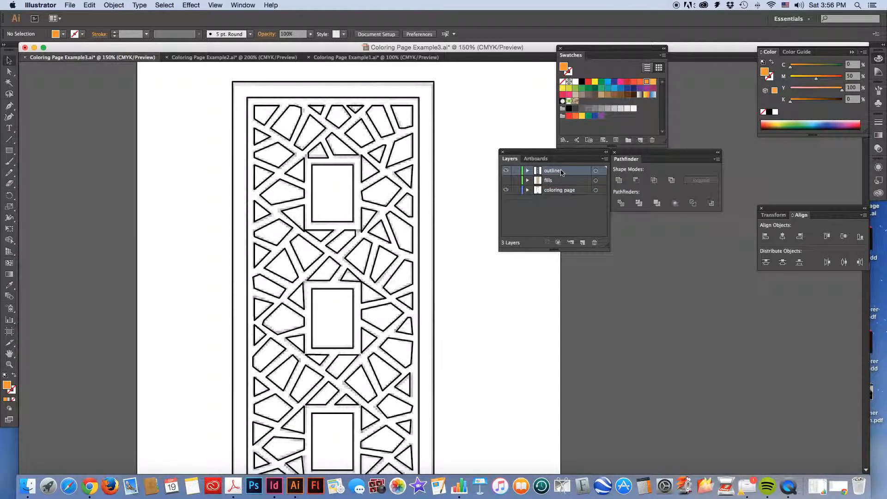
pyautogui.click(506, 180)
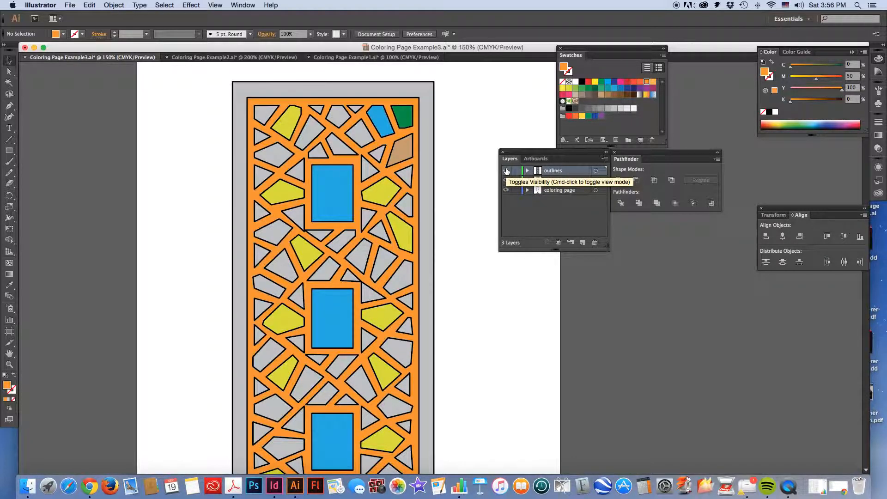
# Toggle the outlines and fills layers off and back on to compare the artwork with and without each
pyautogui.click(506, 171)
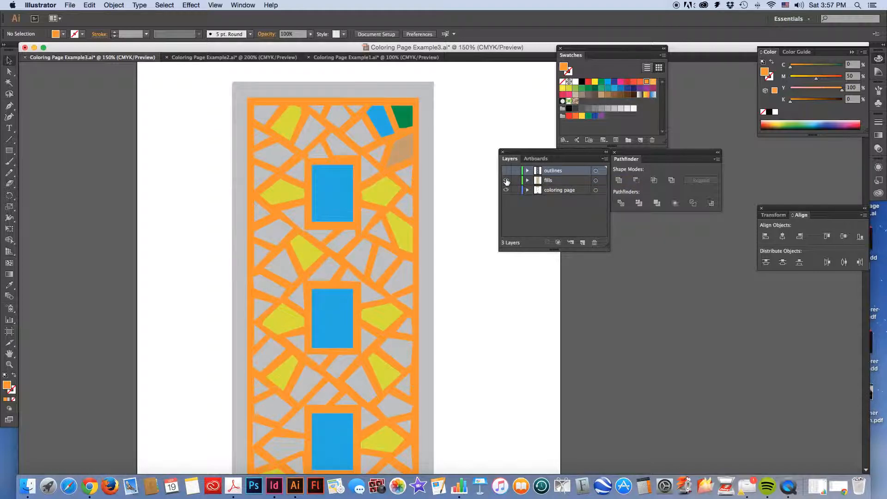
pyautogui.click(506, 180)
pyautogui.click(506, 171)
pyautogui.click(507, 180)
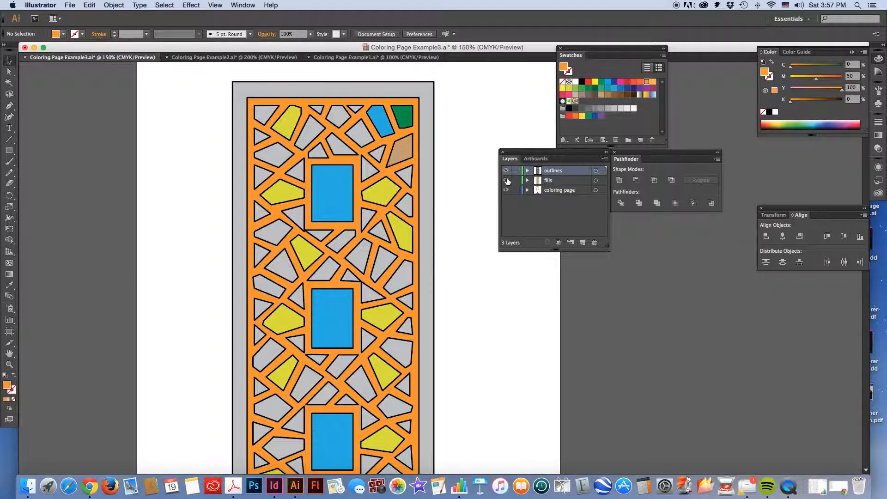